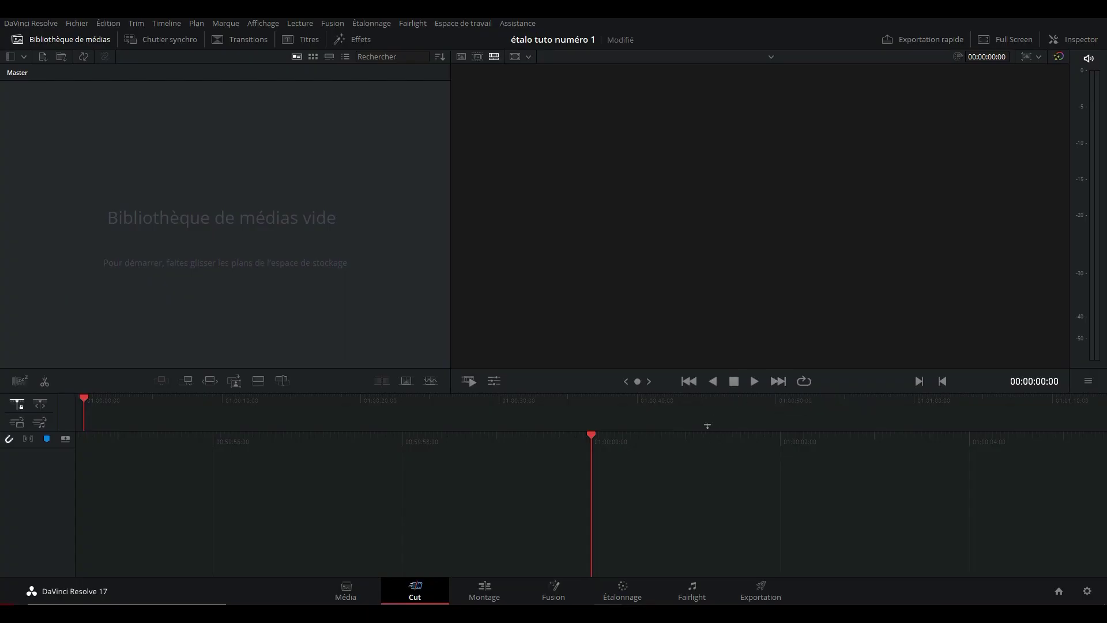
Bring clip P1040453 from the file explorer's 104_PANA folder into the DaVinci Resolve timeline and match the project frame rate to it
key("alt+Tab")
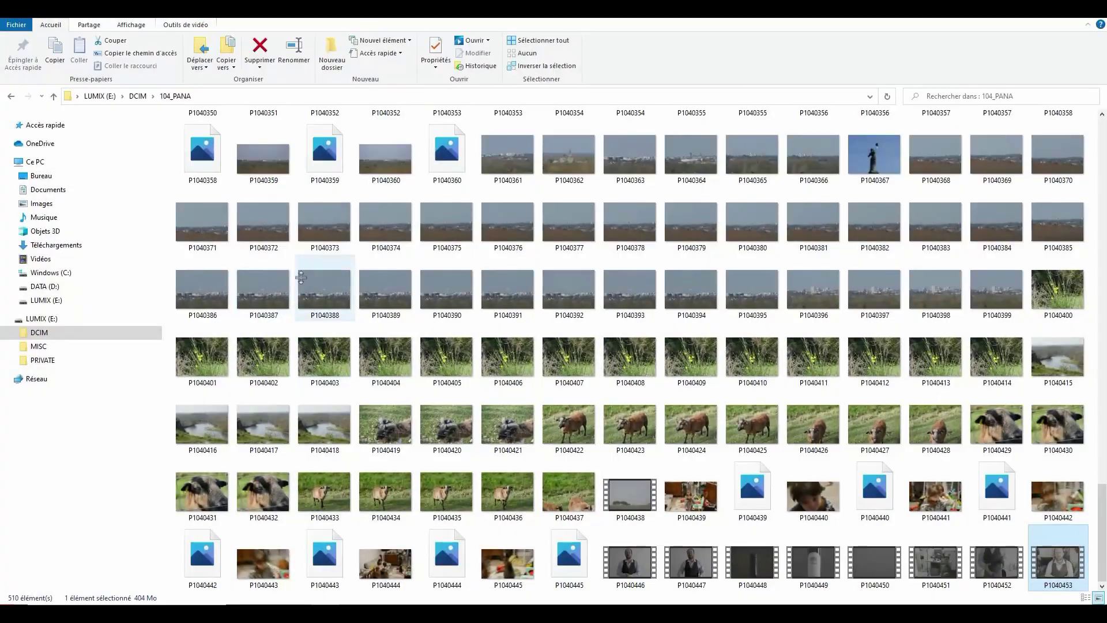
scroll(1000, 271, "up", 3)
scroll(1003, 280, "down", 3)
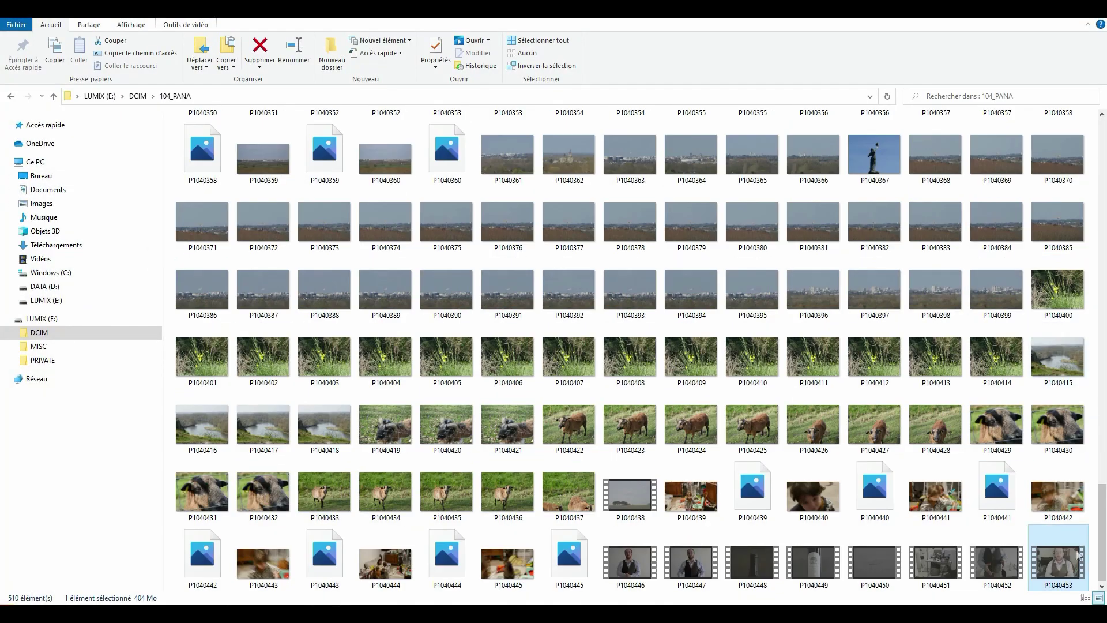
left_click_drag(1058, 562, 520, 524)
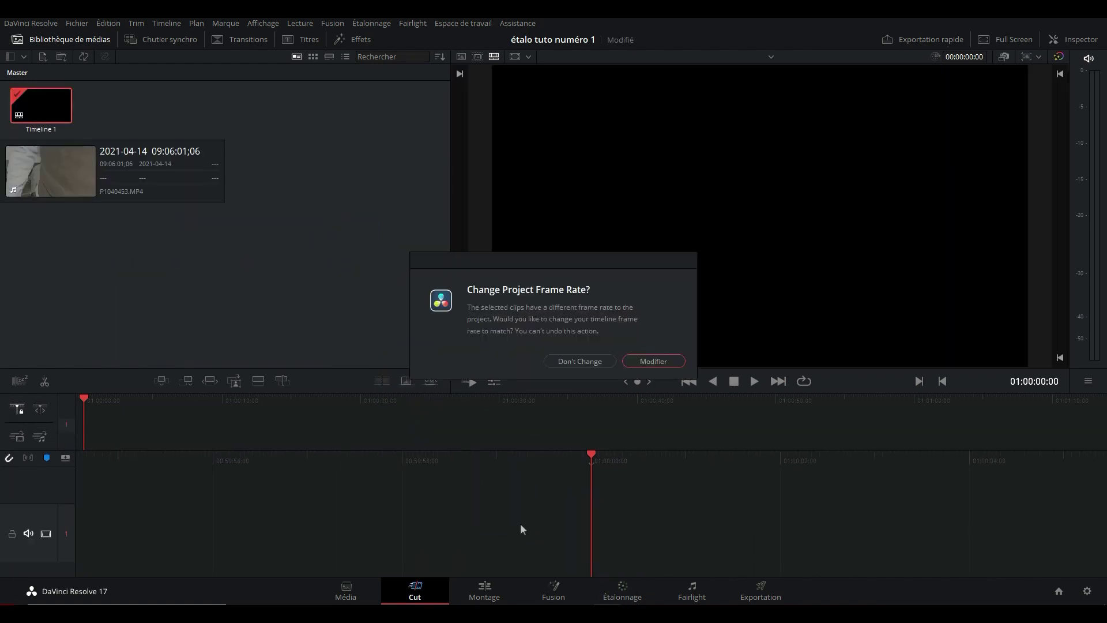
left_click(649, 361)
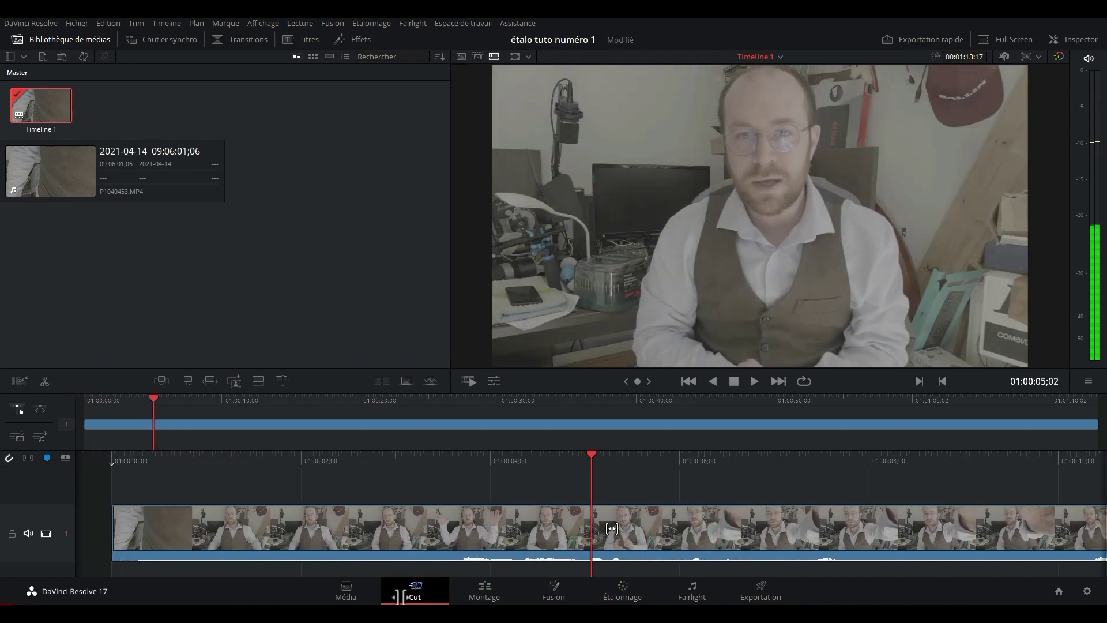
Open the timeline in the Montage page and move the playhead to 01:00:22;04 on the clip
left_click(482, 588)
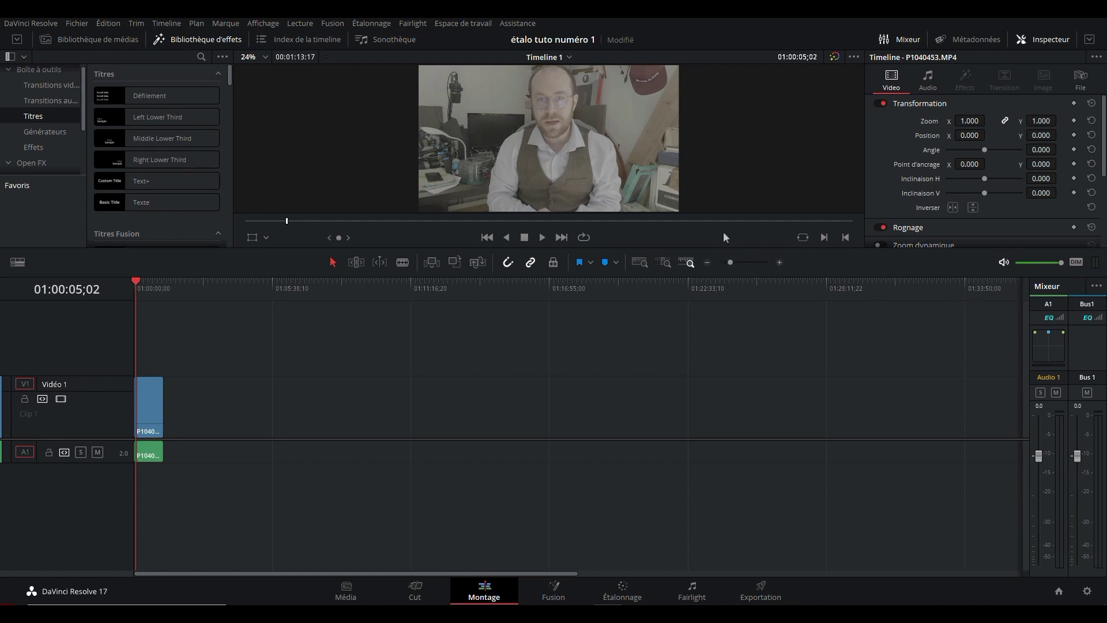
left_click_drag(729, 262, 750, 262)
left_click(555, 413)
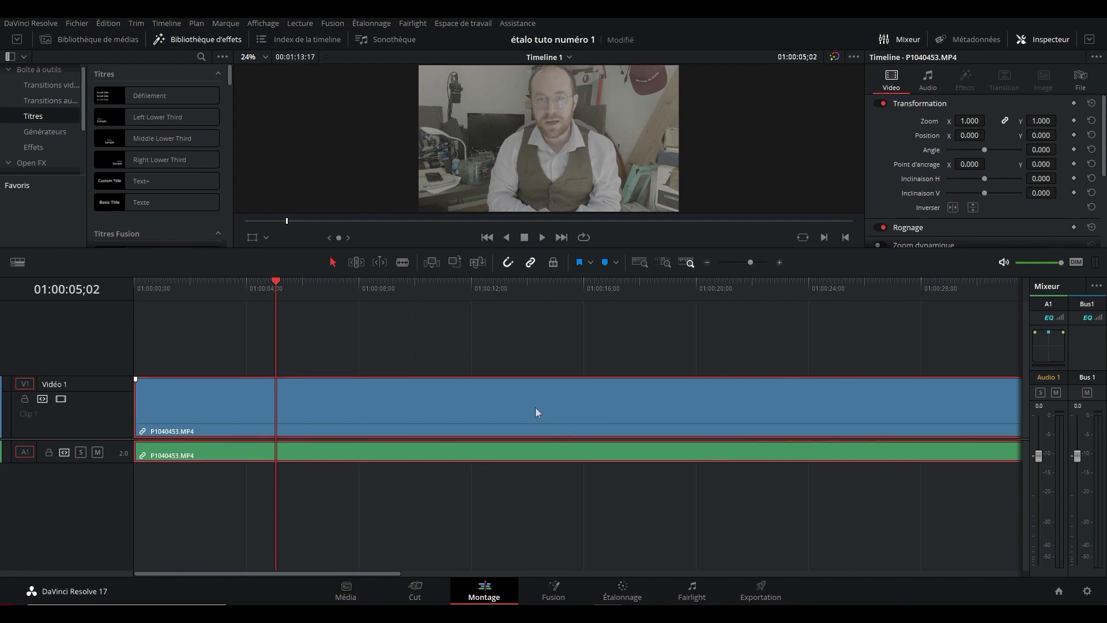
left_click_drag(272, 279, 756, 277)
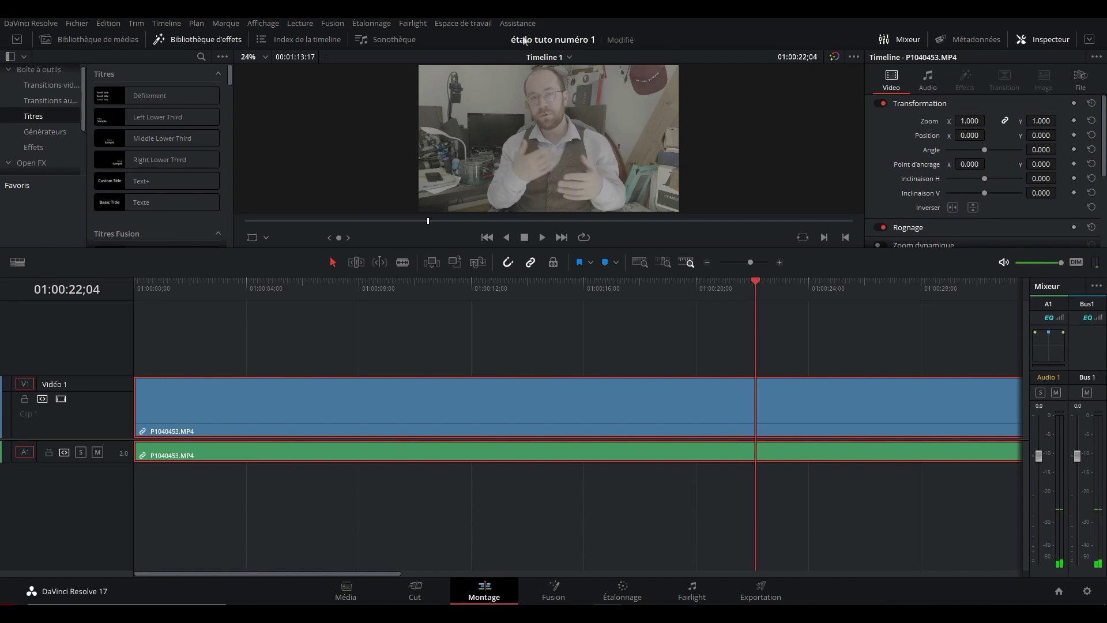
Open the clip in the Étalonnage page and inspect its flat image in the enlarged viewer, restoring the normal layout
left_click(622, 593)
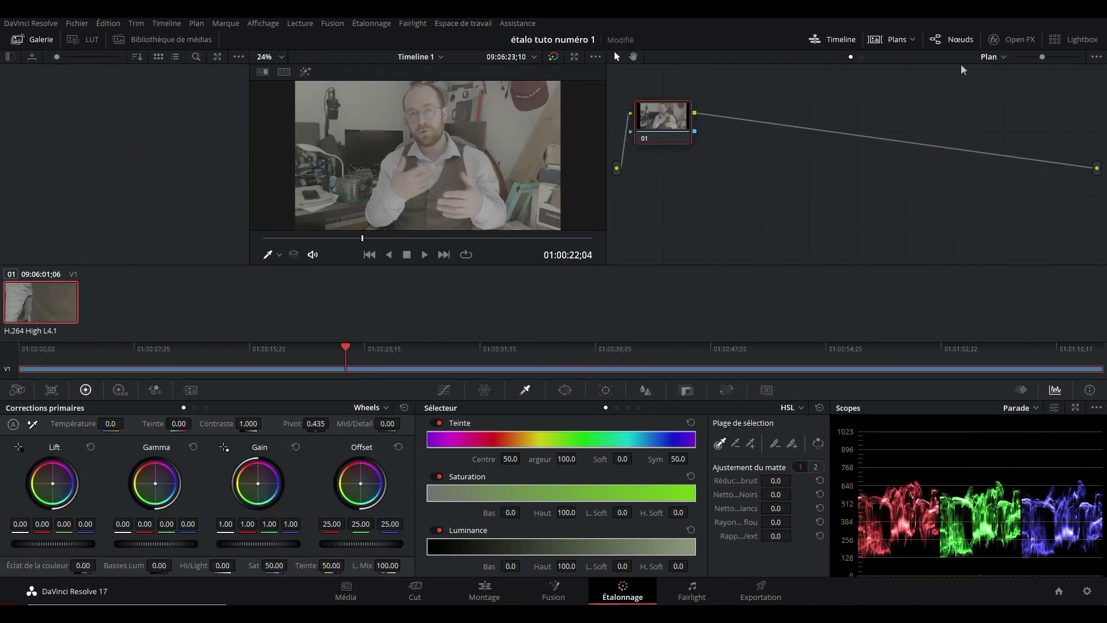
left_click(575, 57)
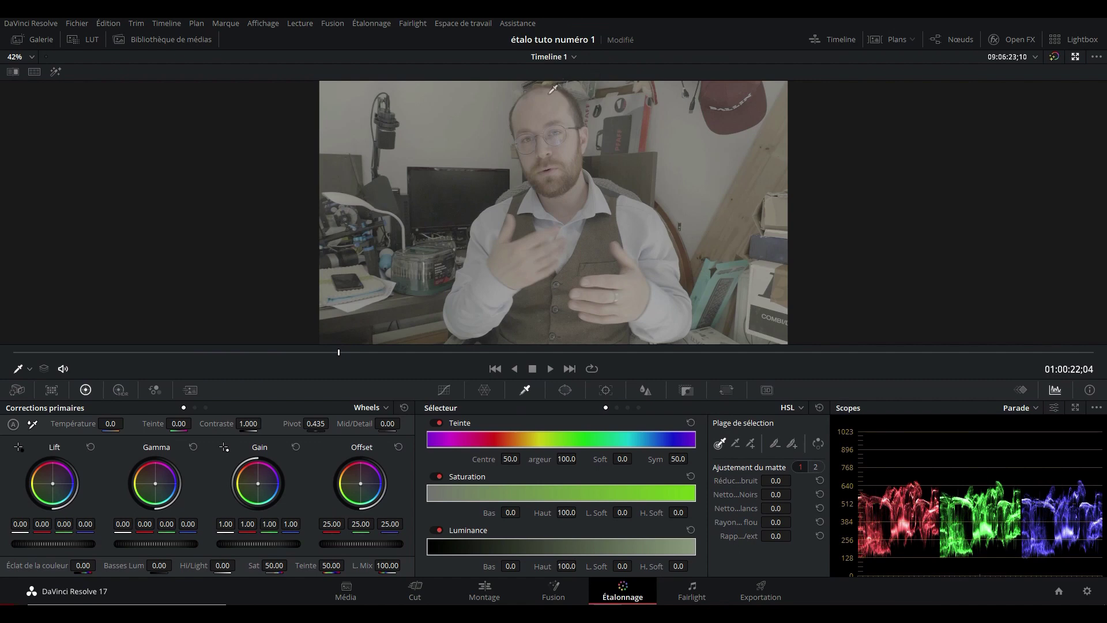
left_click(1076, 58)
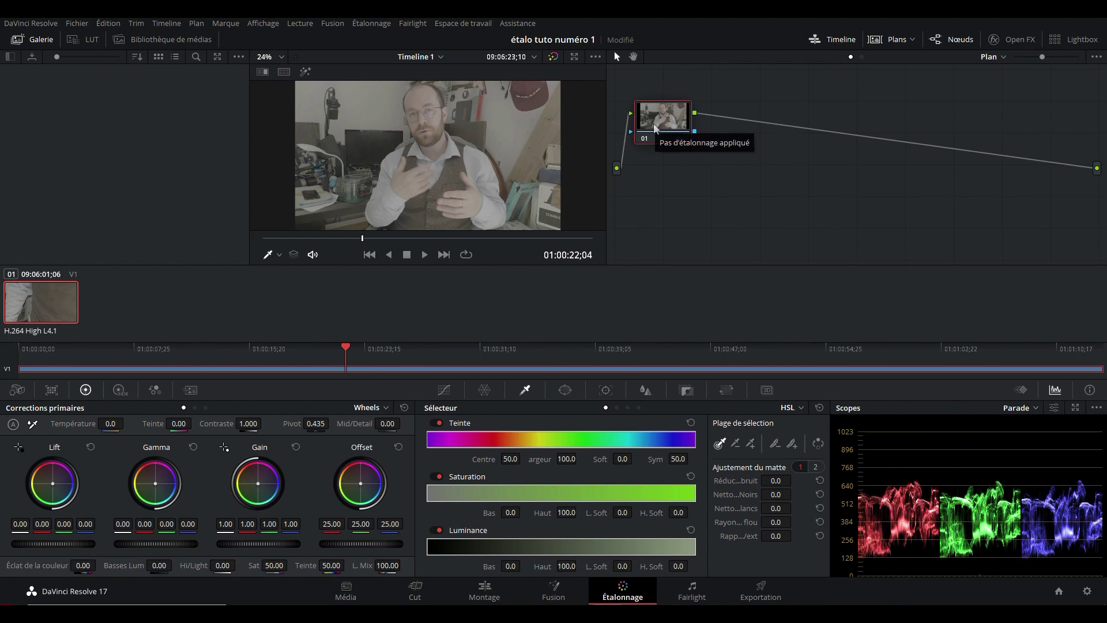
Add three serial nodes after node 01 to make a four-node chain
key("alt+s")
key("alt+s")
key("alt+s")
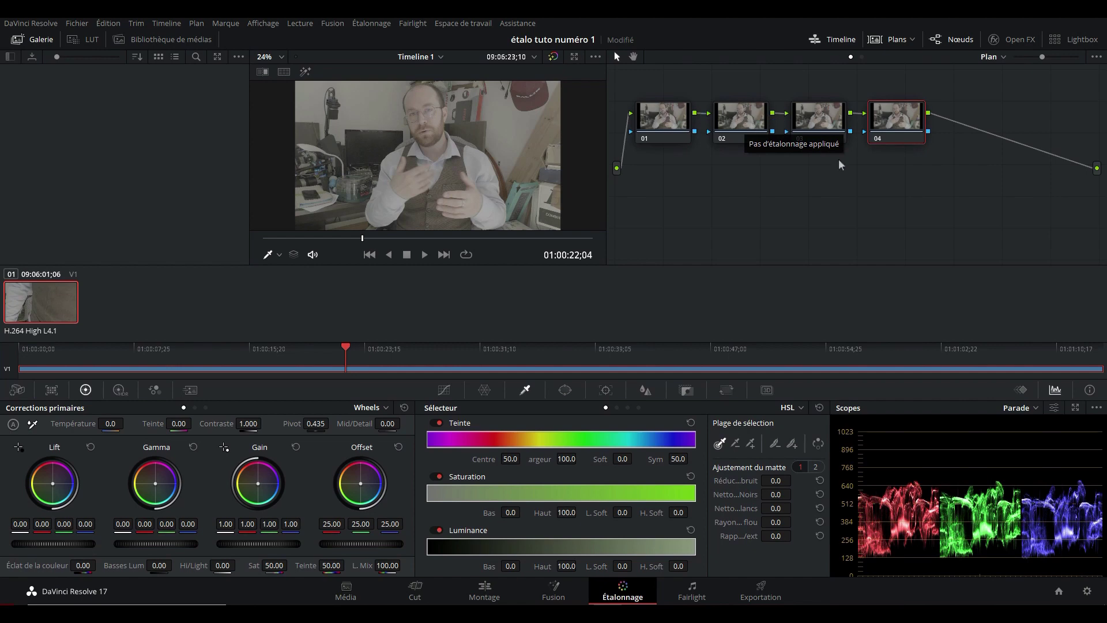
Label node 01 "gain gamma"
left_click(670, 124)
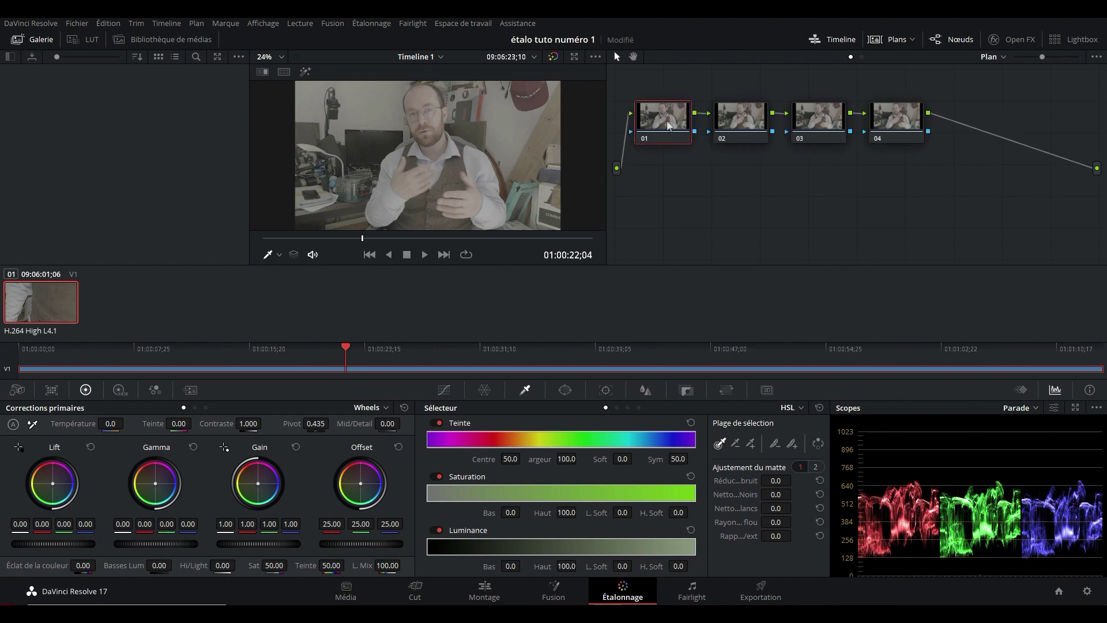
right_click(653, 110)
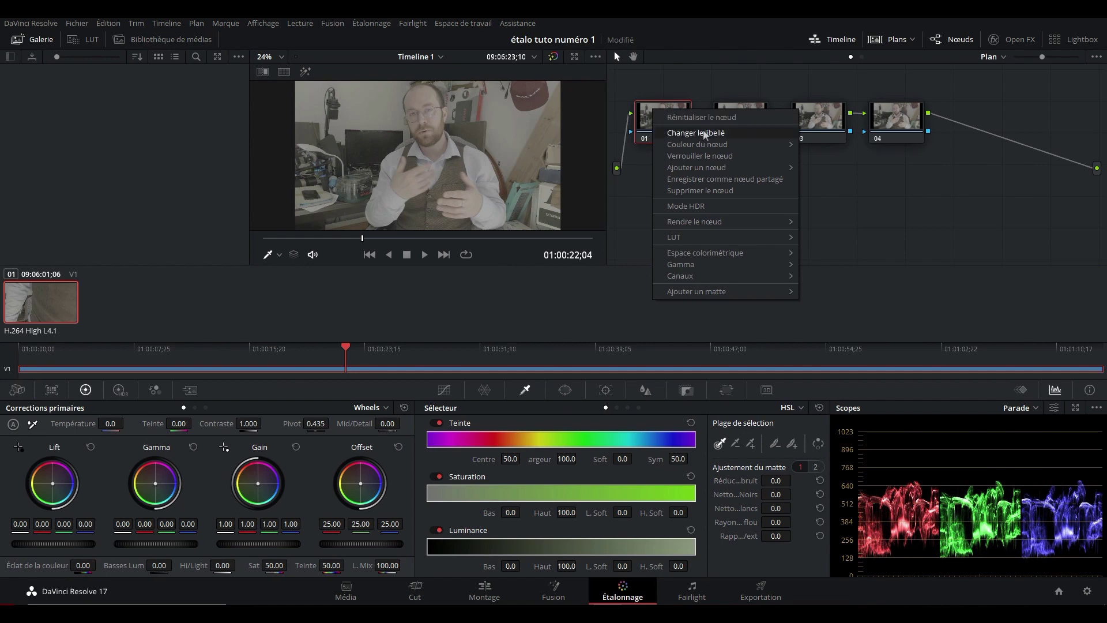
key("Escape")
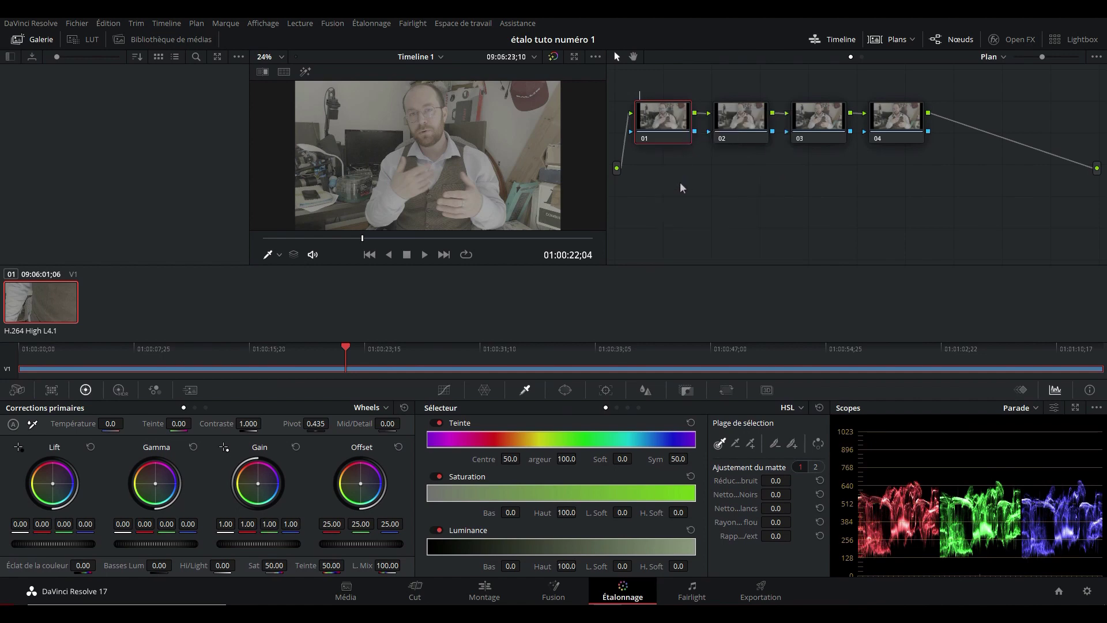
type("gain gamma")
left_click(667, 186)
Label node 02 "sat cont"
left_click(744, 128)
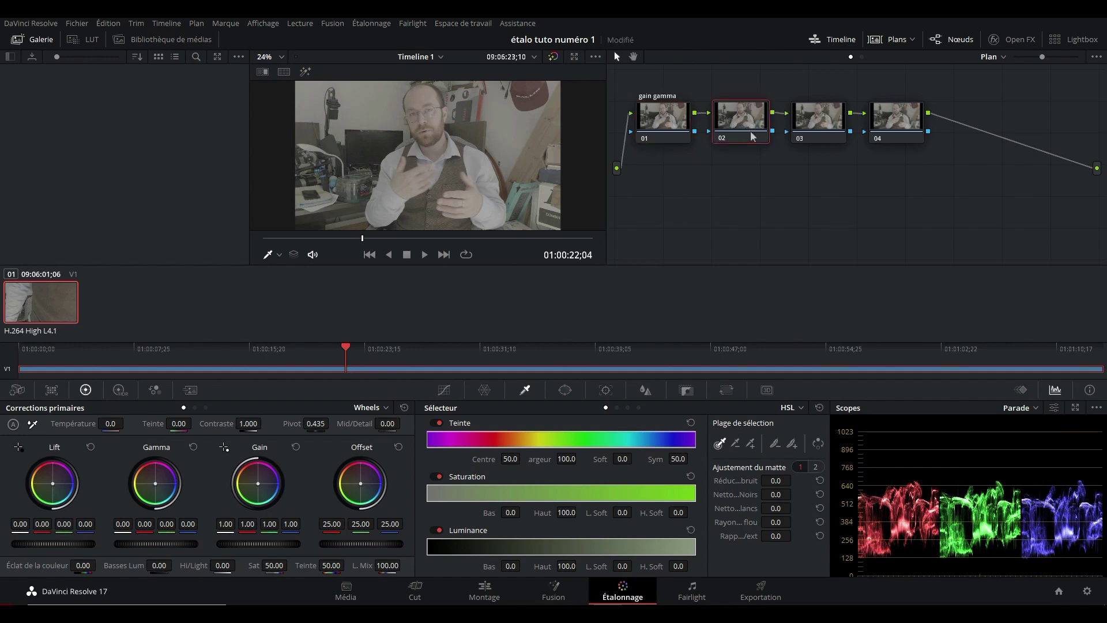
right_click(732, 106)
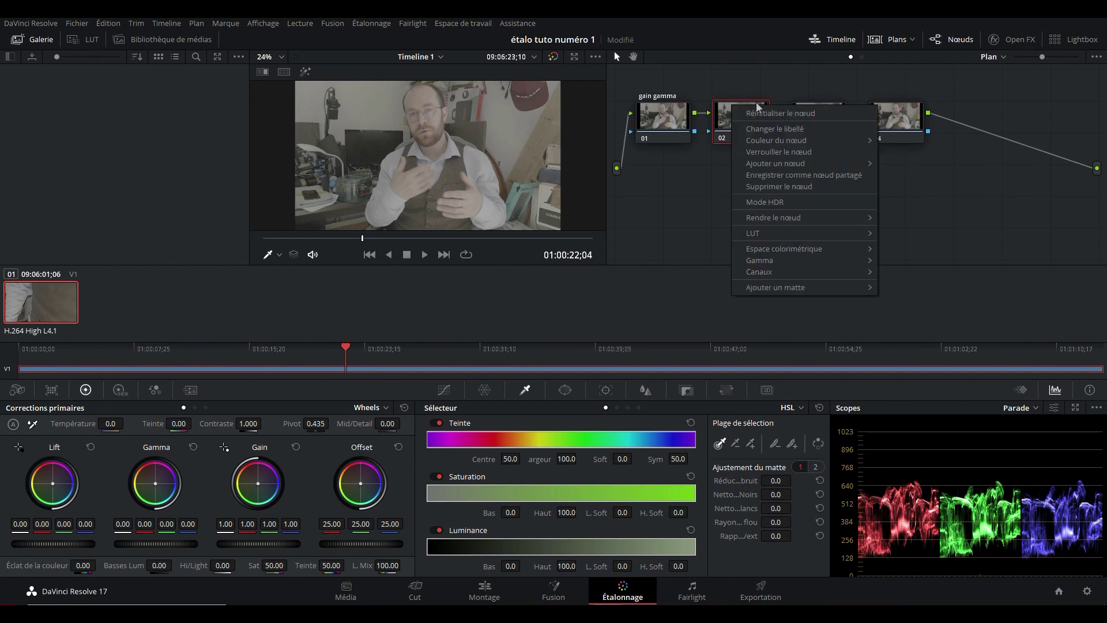
left_click(769, 129)
type("sat")
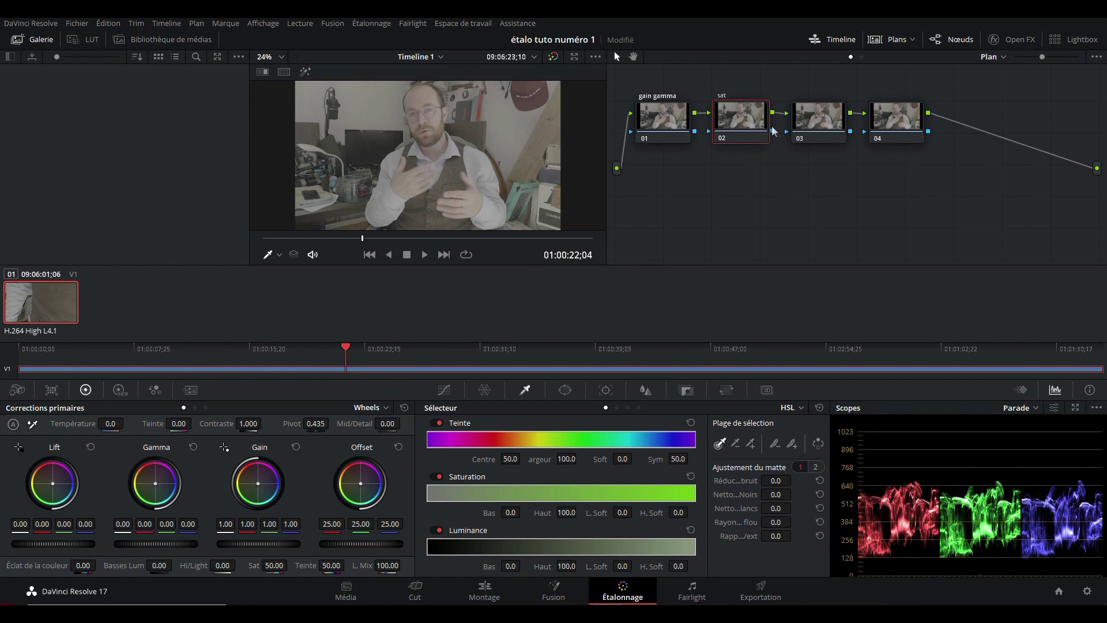
type(" con")
Label node 03 "teinte"
left_click(817, 115)
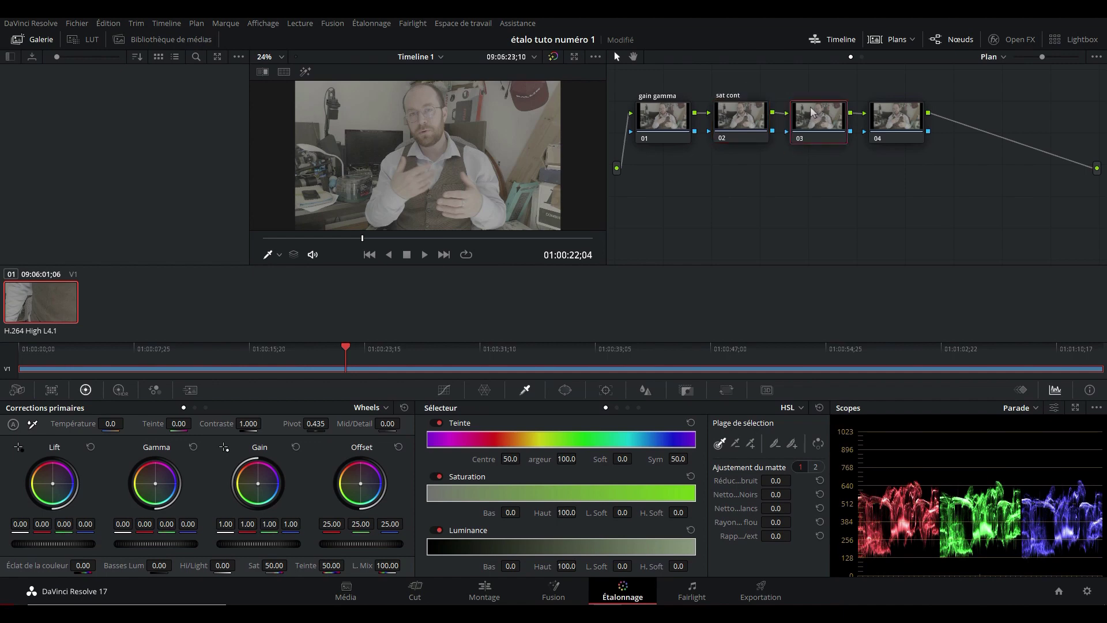
right_click(813, 110)
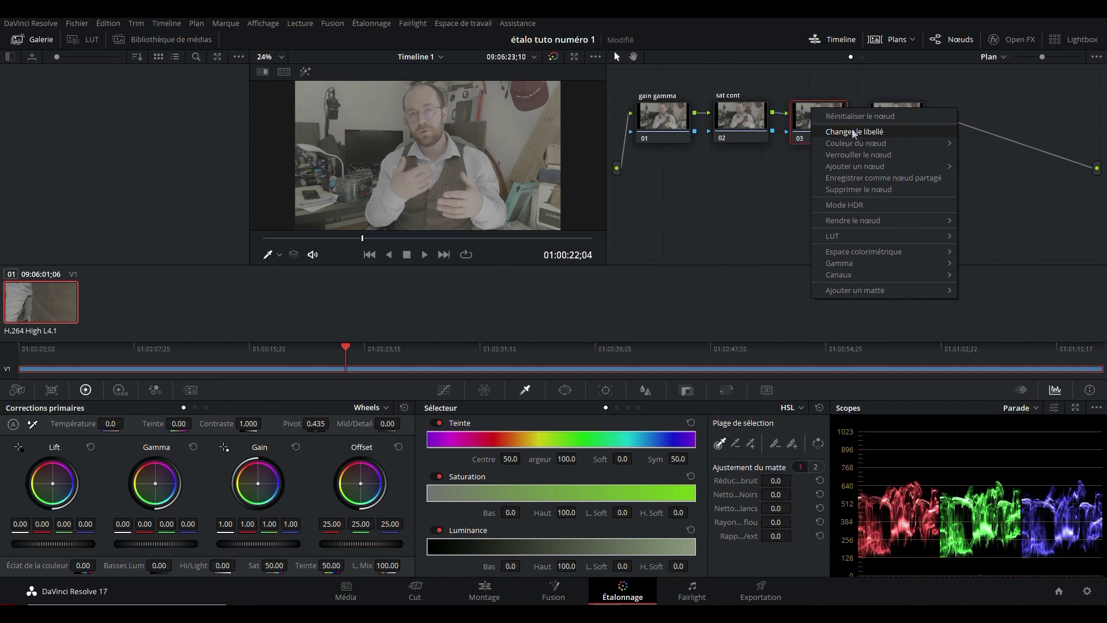
left_click(854, 132)
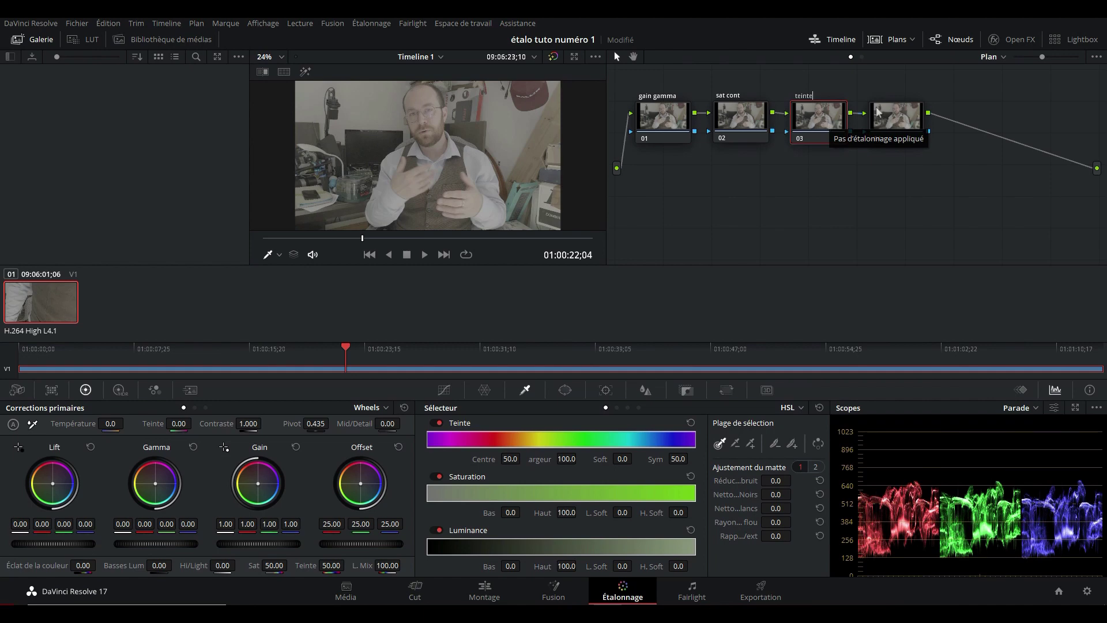
Label node 04 "temperature"
left_click(895, 120)
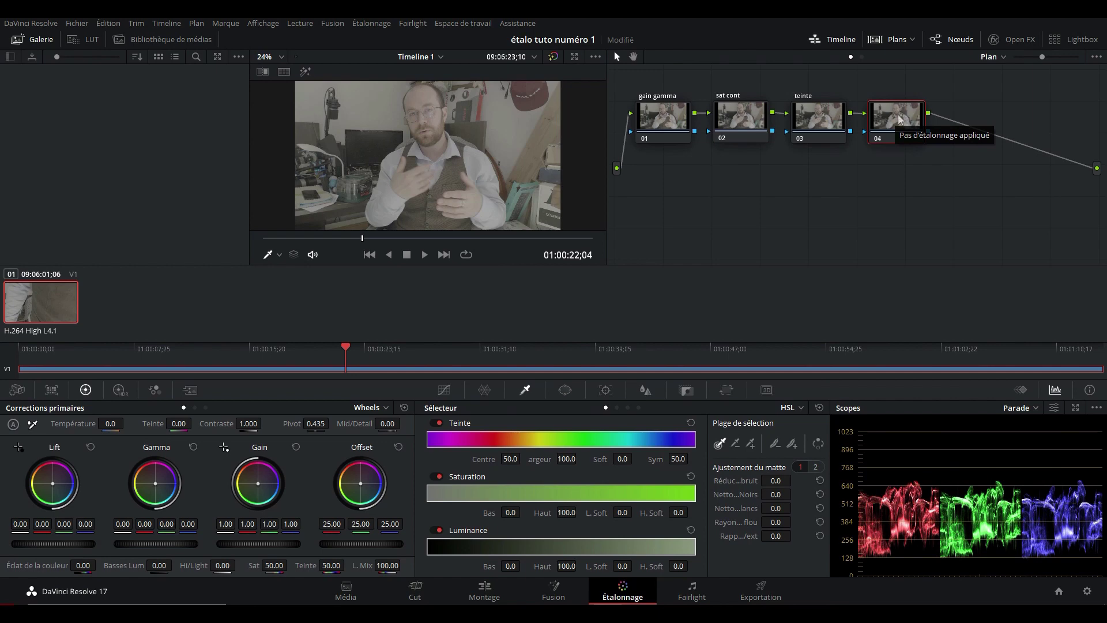
right_click(902, 120)
left_click(900, 142)
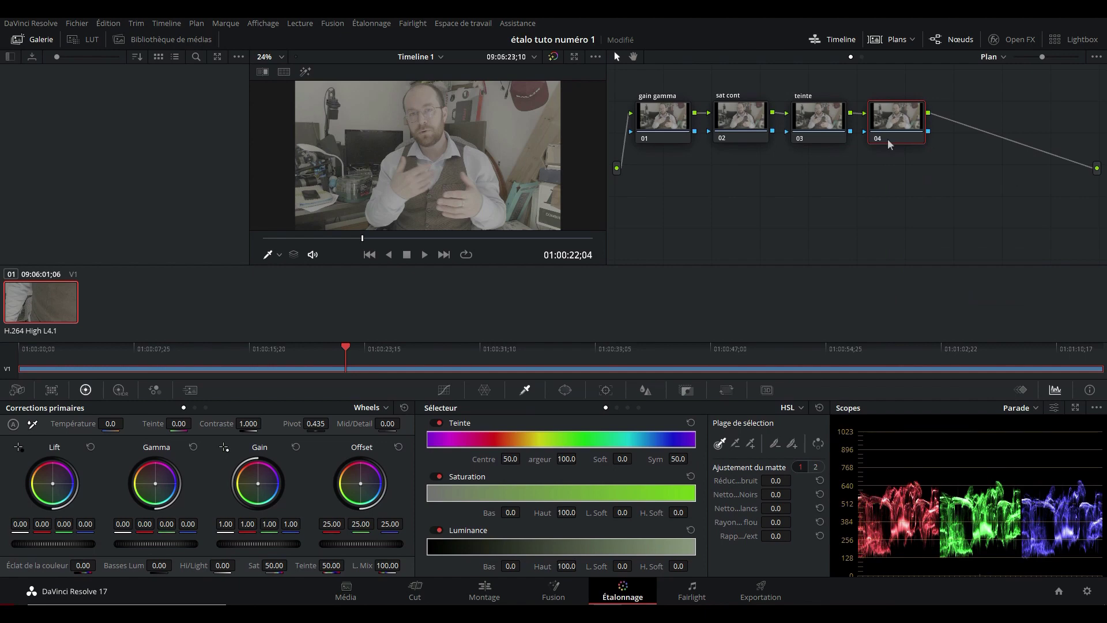
type("temperature")
key("Return")
On the gain gamma node, raise the gain to 1.42 and the gamma to 0.10, and save the project
left_click(657, 126)
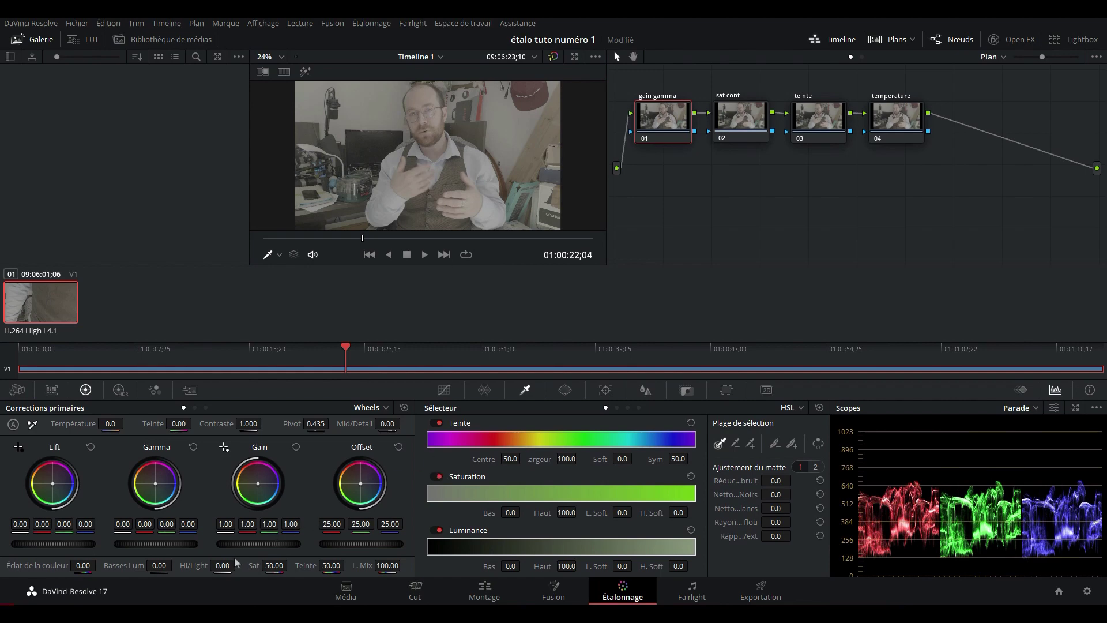
left_click_drag(230, 544, 253, 543)
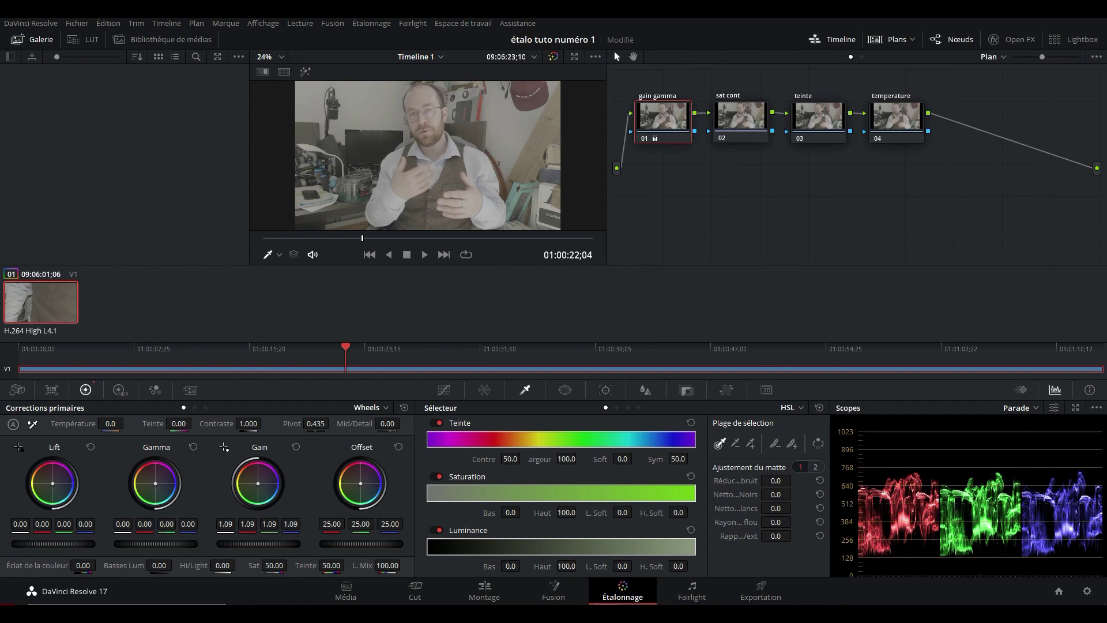
left_click_drag(136, 543, 149, 543)
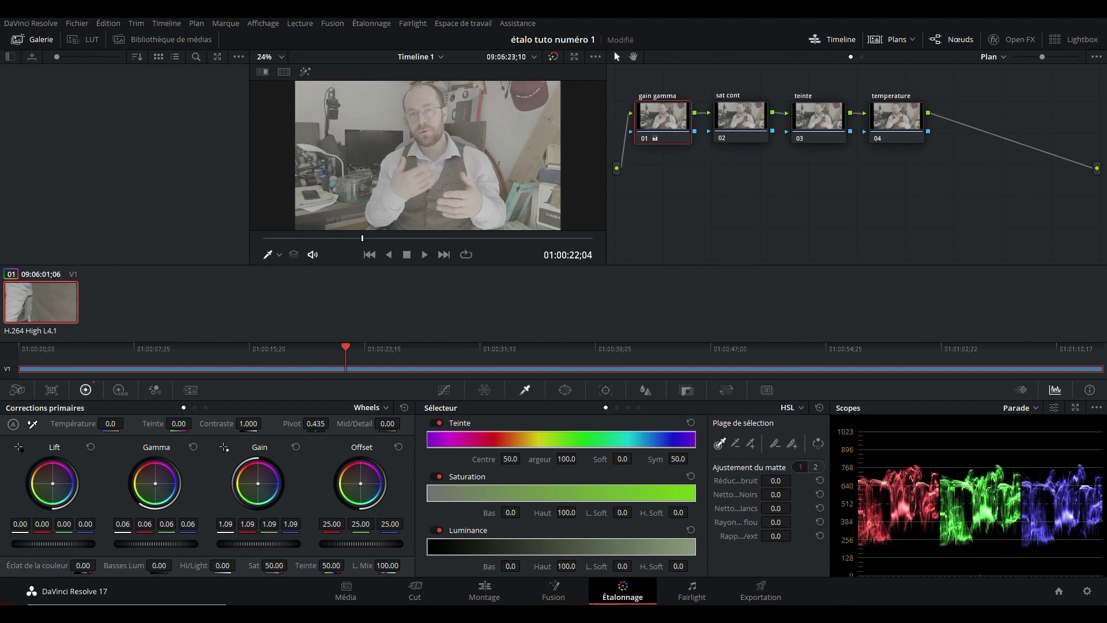
left_click_drag(150, 544, 146, 544)
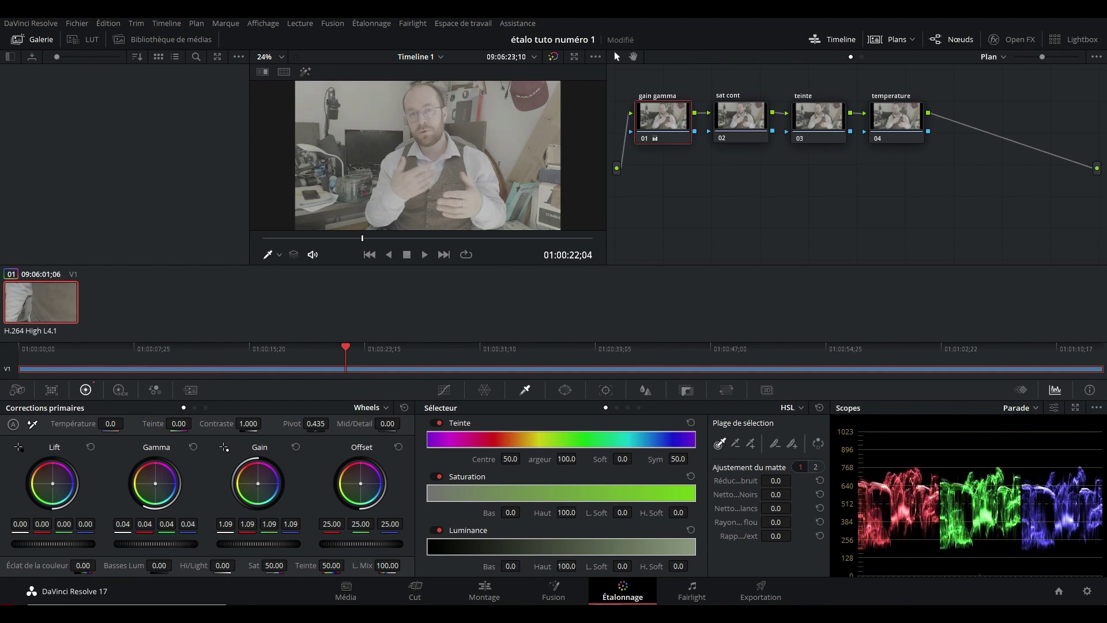
left_click_drag(153, 544, 156, 544)
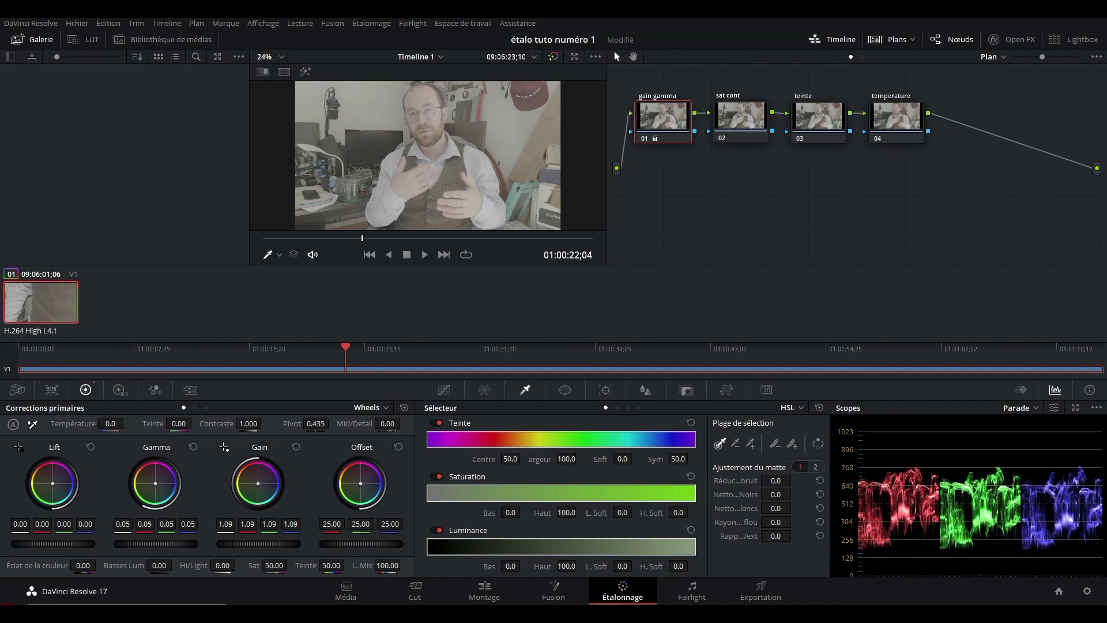
left_click_drag(156, 544, 163, 544)
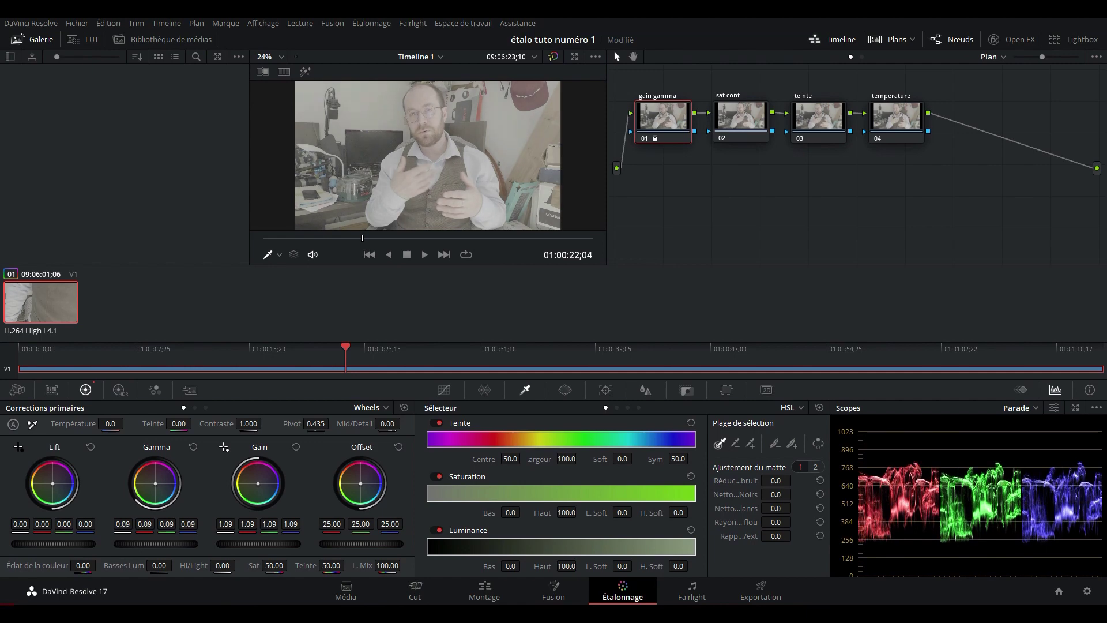
left_click_drag(250, 543, 228, 548)
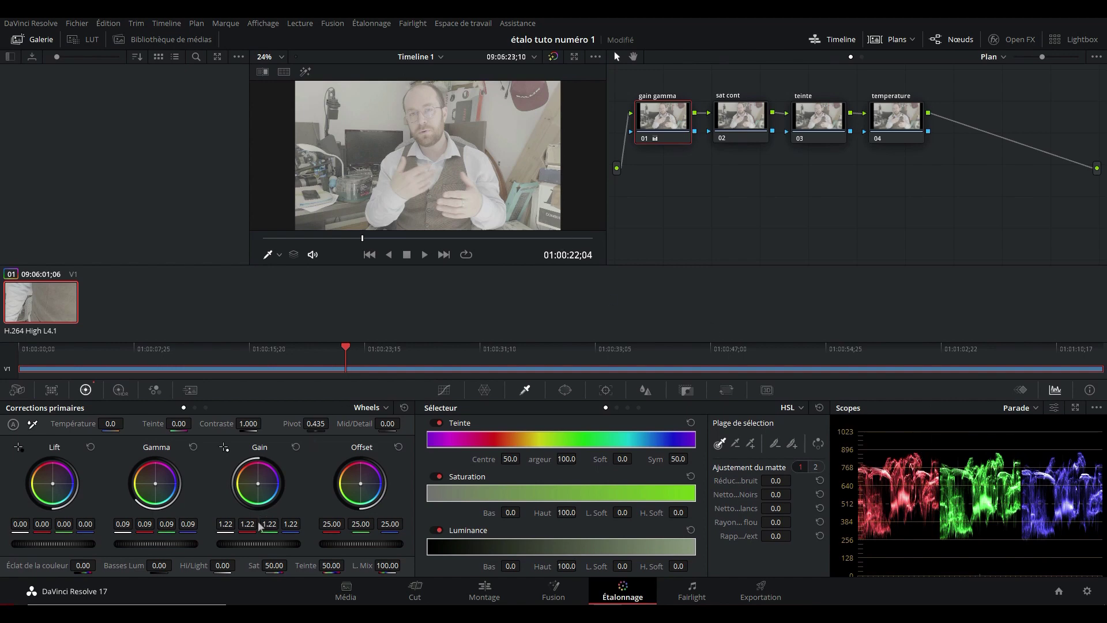
left_click_drag(240, 547, 381, 555)
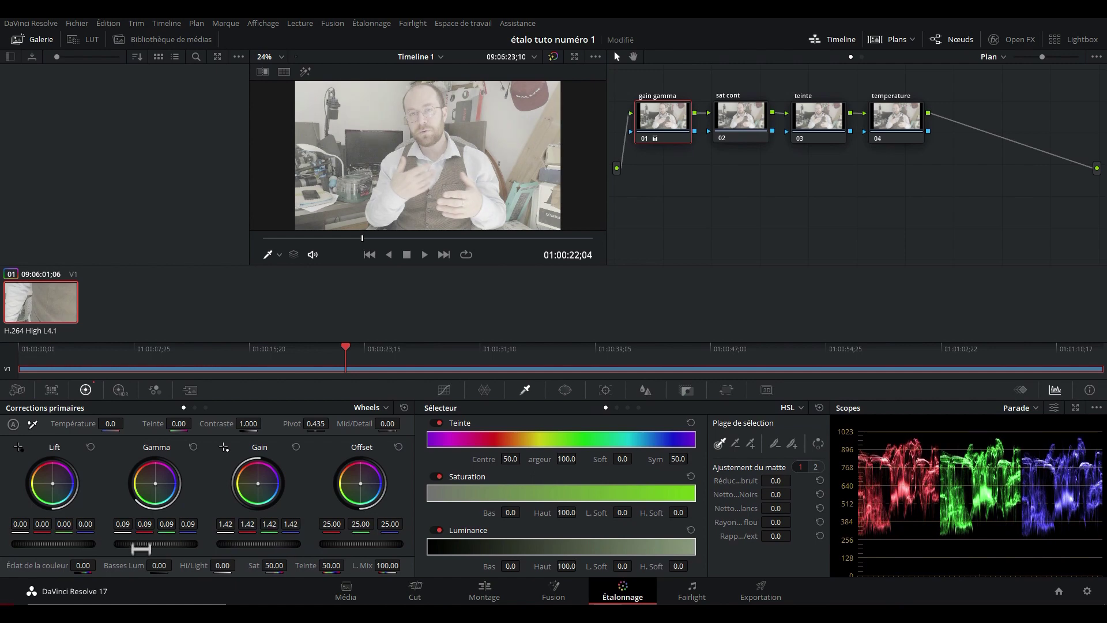
left_click_drag(162, 544, 167, 544)
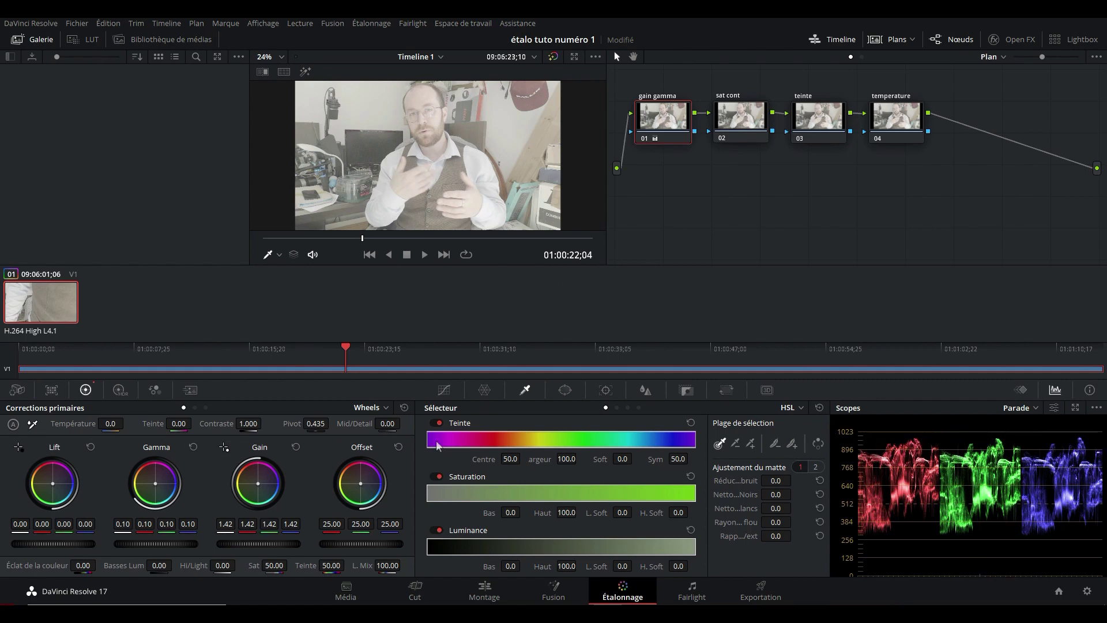
key("ctrl+s")
On the sat cont node, try saturation at both extremes and set it to 83.20
left_click(733, 115)
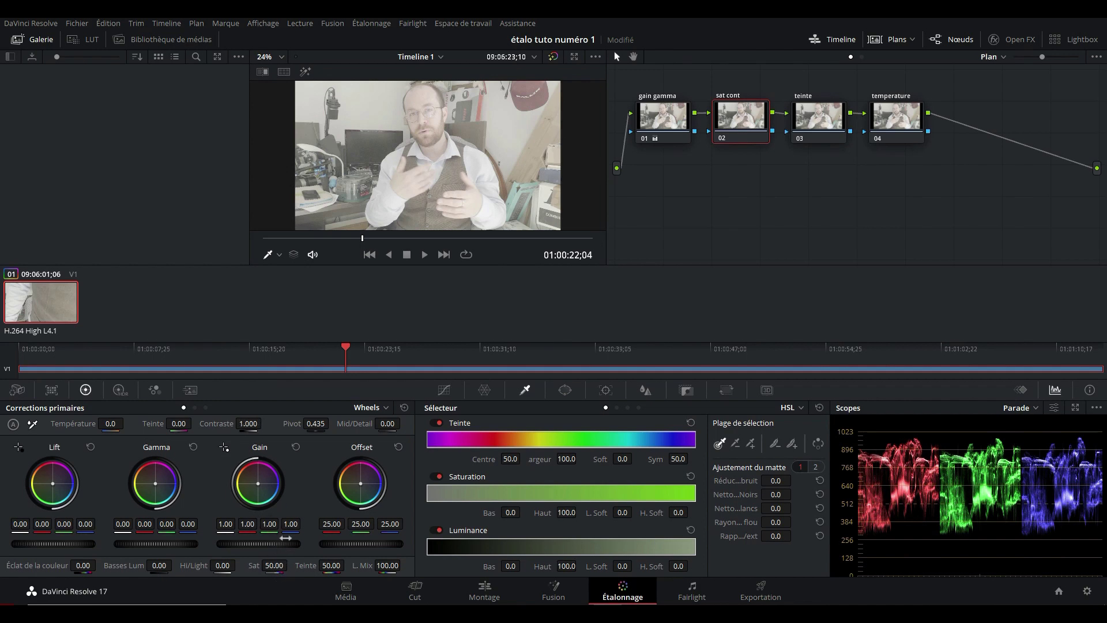
left_click_drag(271, 568, 323, 571)
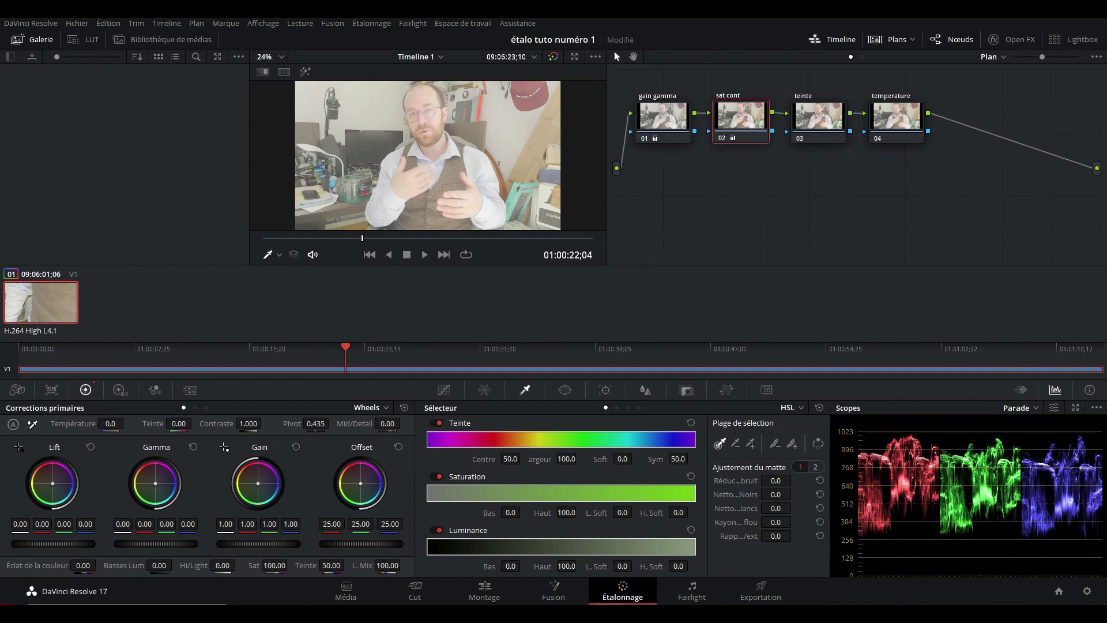
left_click_drag(323, 571, 290, 566)
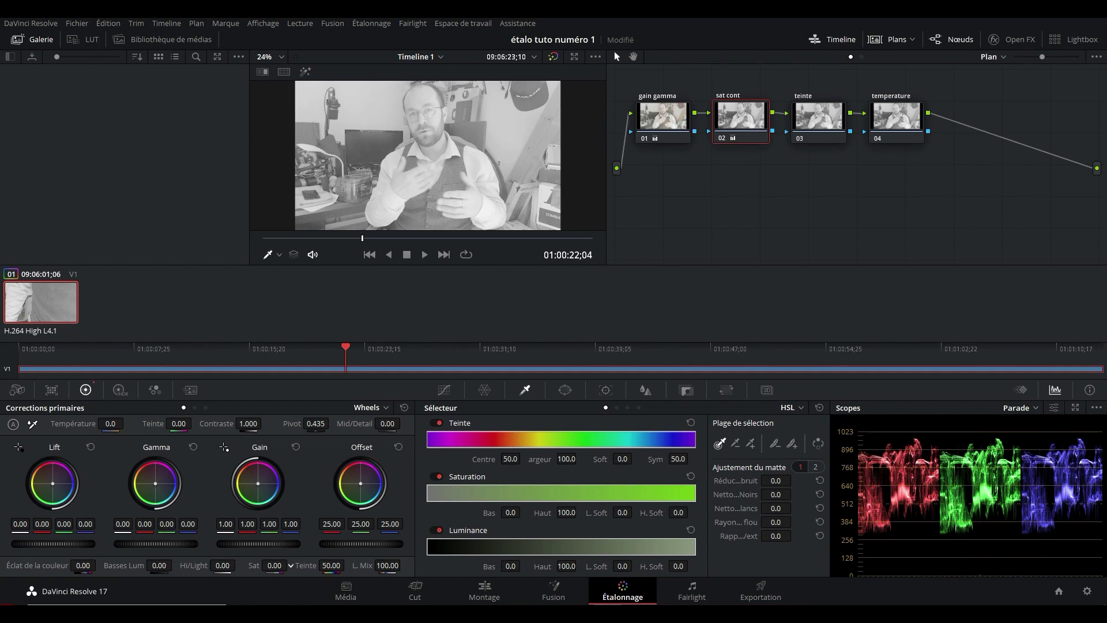
left_click_drag(291, 566, 290, 565)
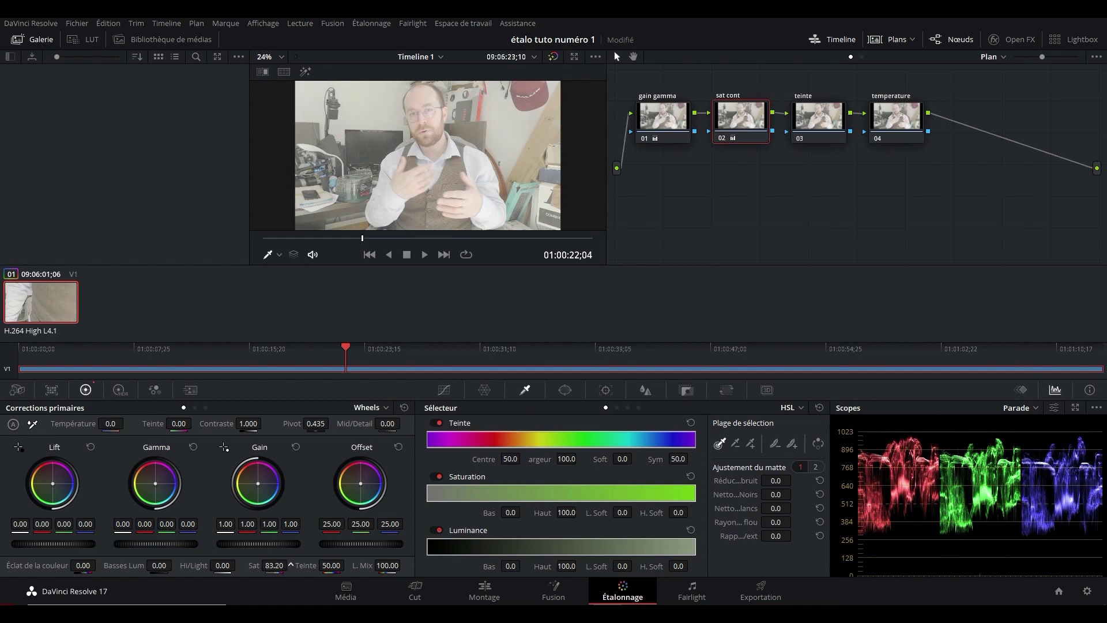
On the sat cont node, try the contrast at its 2.000 maximum and set it to 1.212
left_click_drag(248, 423, 248, 423)
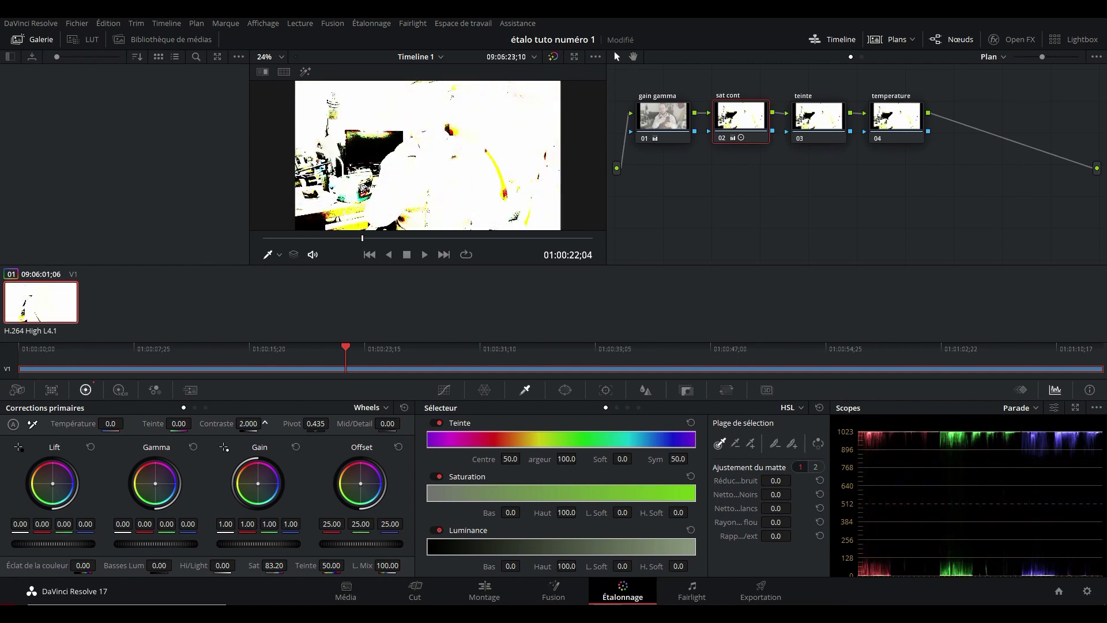
left_click_drag(248, 423, 248, 423)
left_click_drag(248, 424, 265, 421)
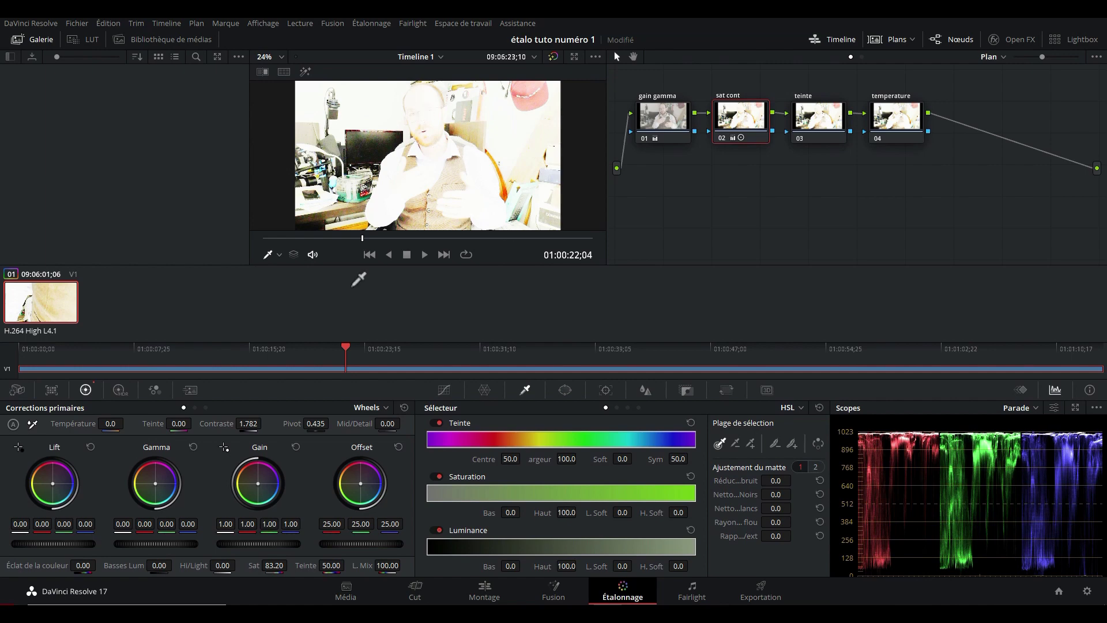
left_click_drag(248, 423, 384, 426)
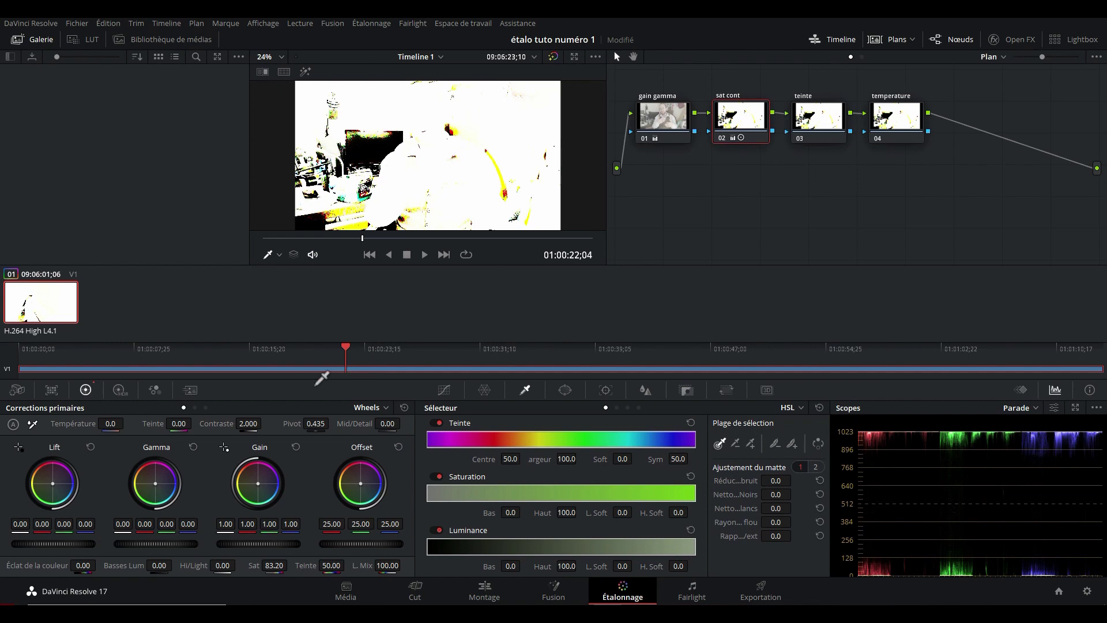
mouse_move(254, 428)
left_mouse_down()
mouse_move(265, 424)
mouse_move(227, 424)
mouse_move(237, 424)
left_mouse_up()
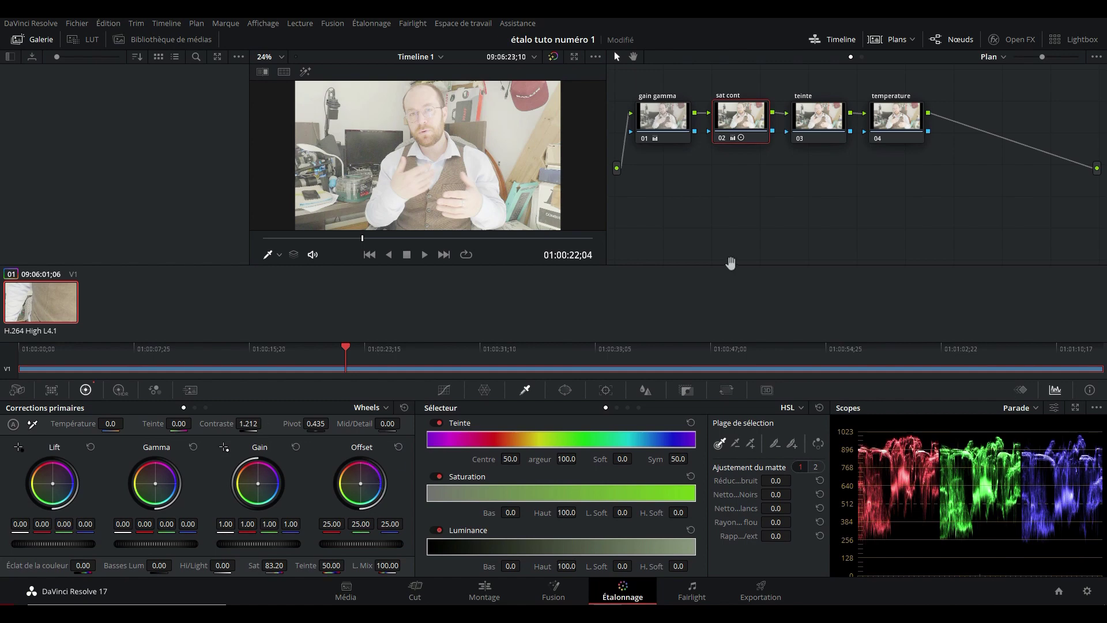
On the gain gamma node, lower the offset to 16.90 on all three channels
left_click(640, 122)
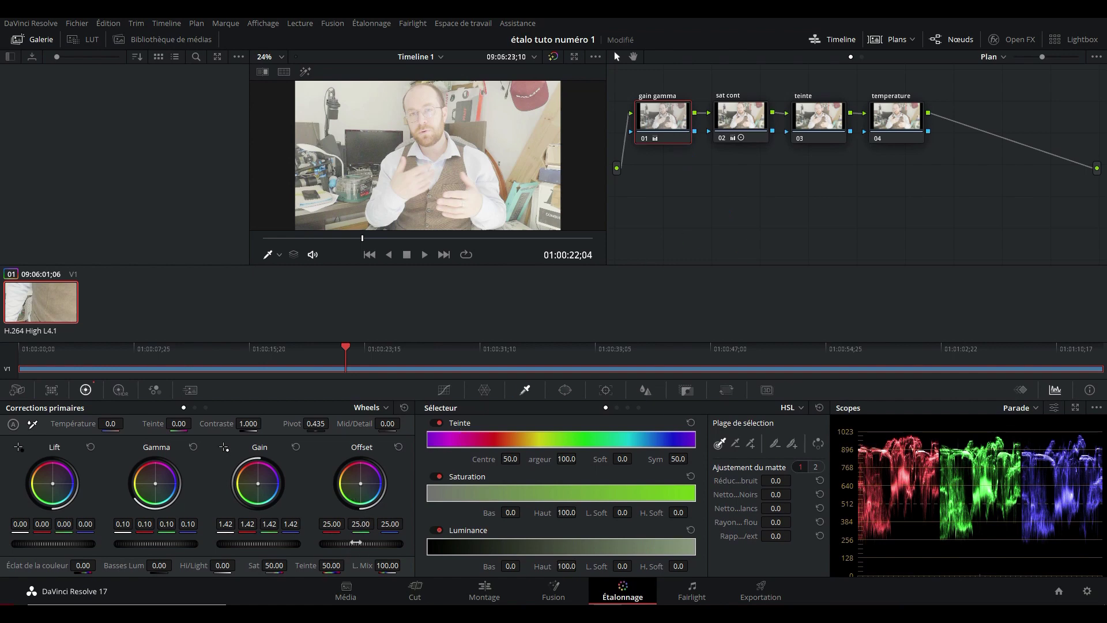
left_click_drag(353, 547, 396, 547)
left_click_drag(465, 546, 373, 555)
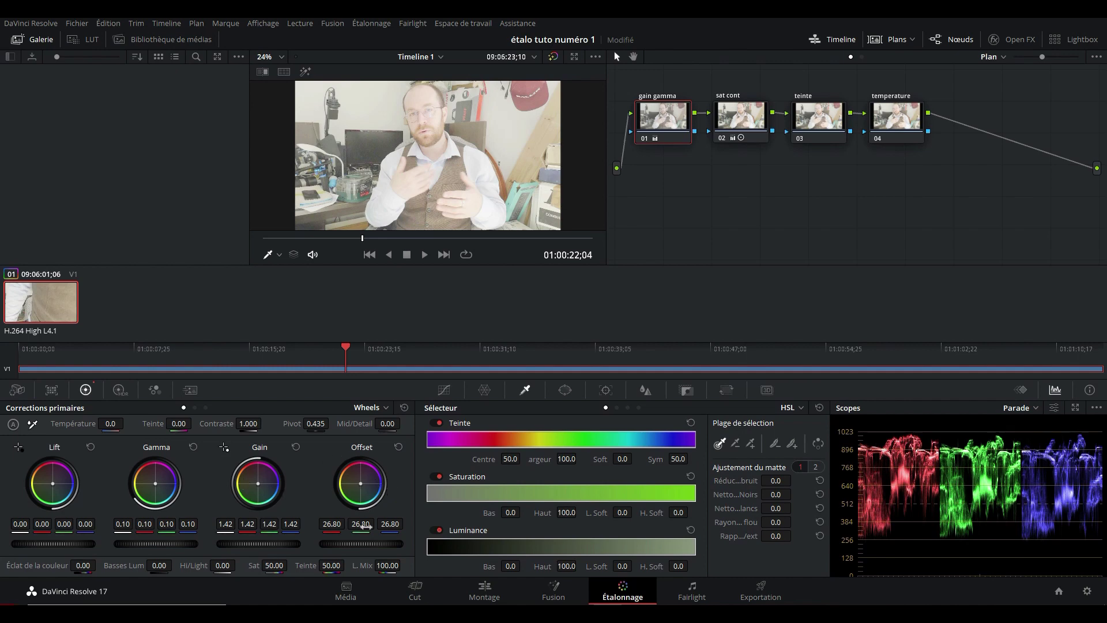
left_click_drag(357, 545, 320, 541)
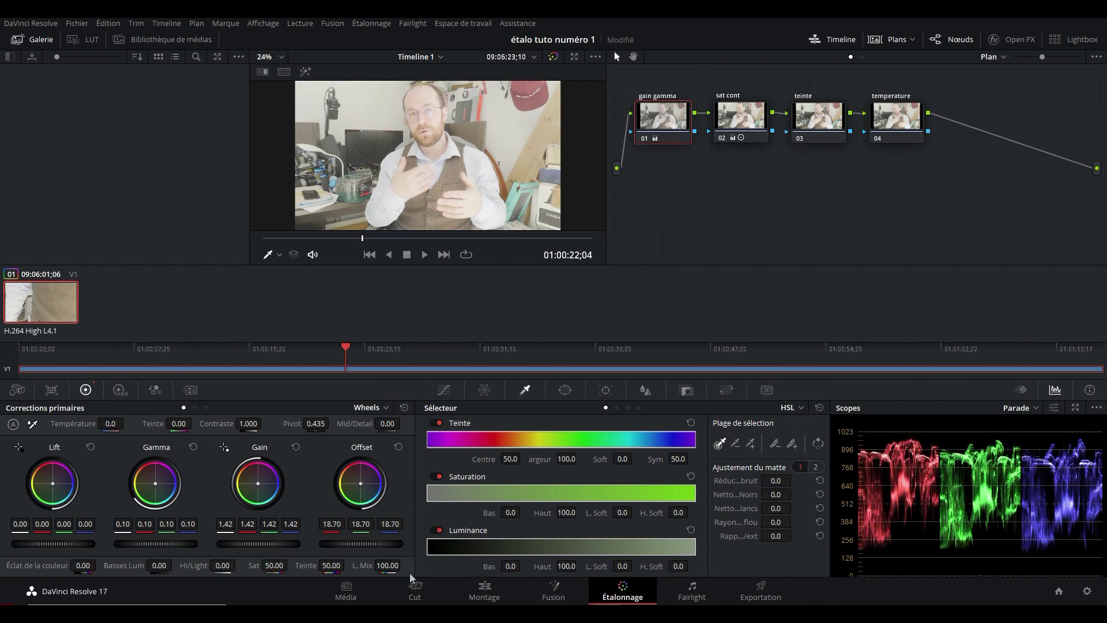
mouse_move(348, 542)
left_mouse_down()
mouse_move(360, 542)
mouse_move(337, 542)
left_mouse_up()
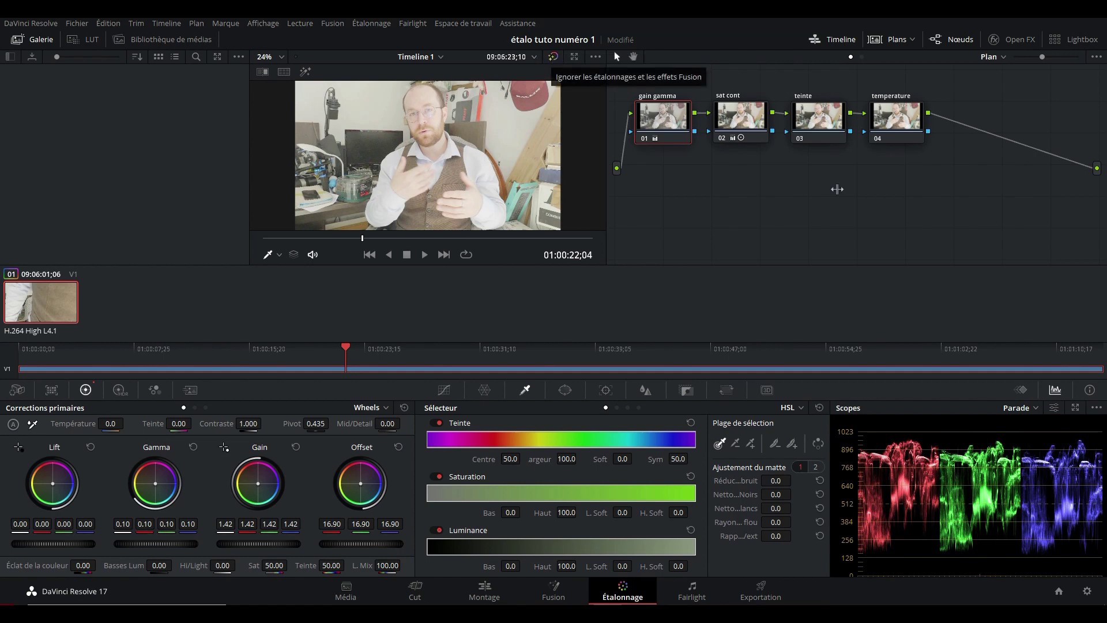
Bypass and restore all grades to compare the clip before and after correction, and select the teinte node
left_click(729, 122)
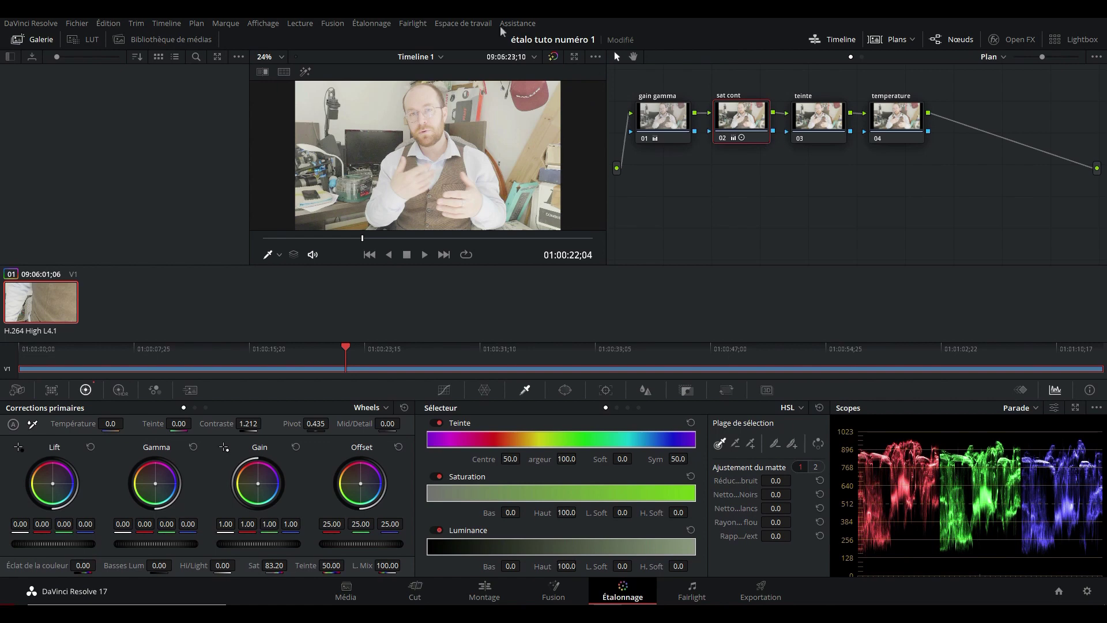
left_click(553, 57)
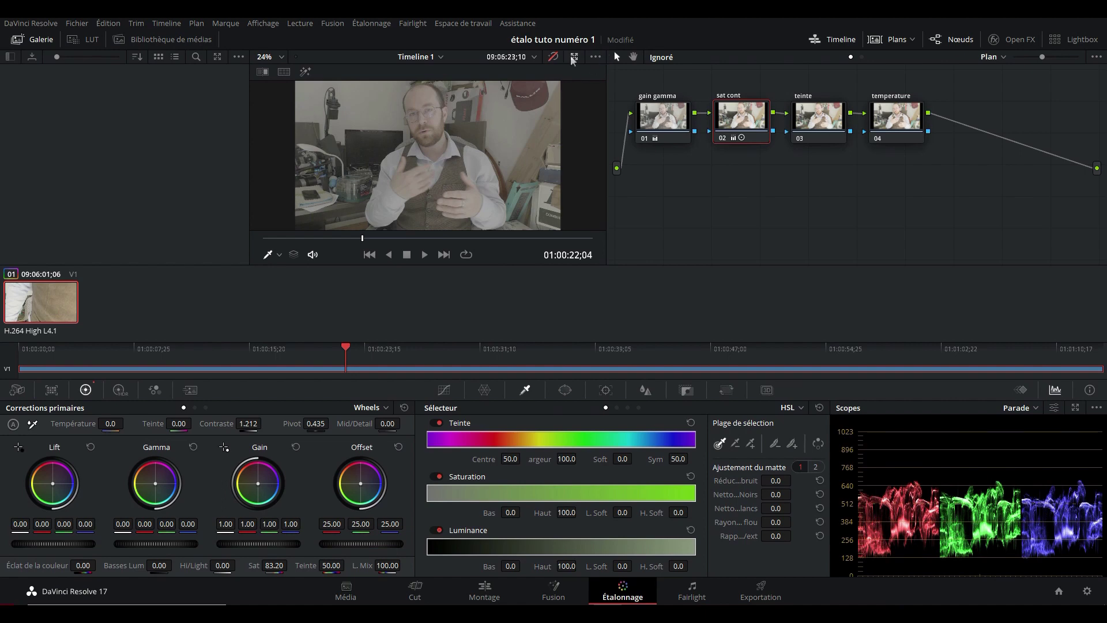
left_click(553, 56)
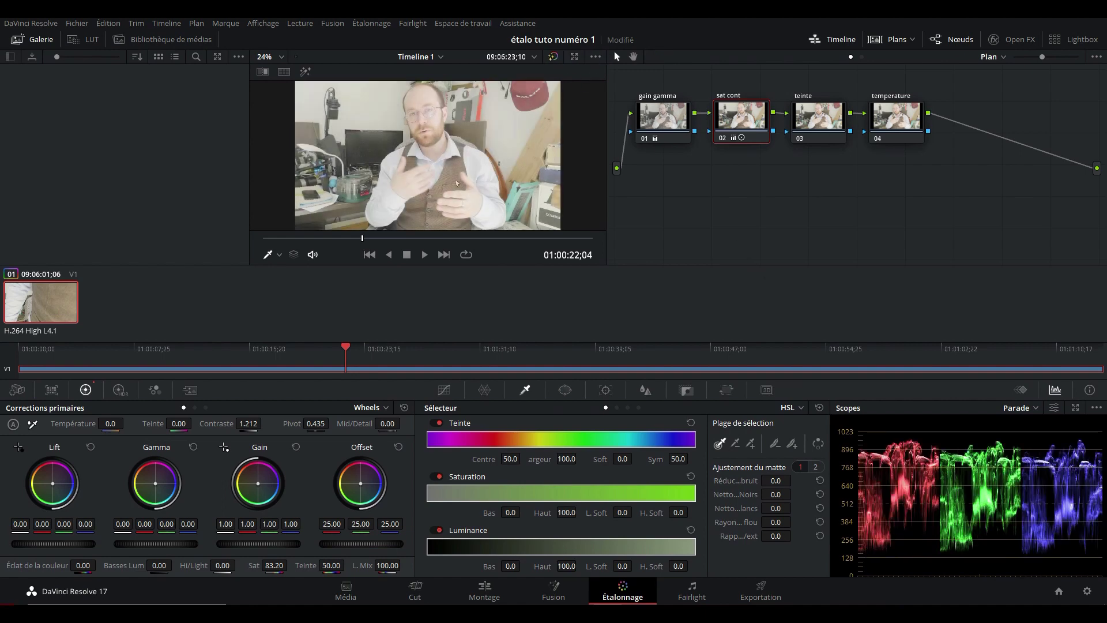
right_click(816, 122)
left_click(755, 225)
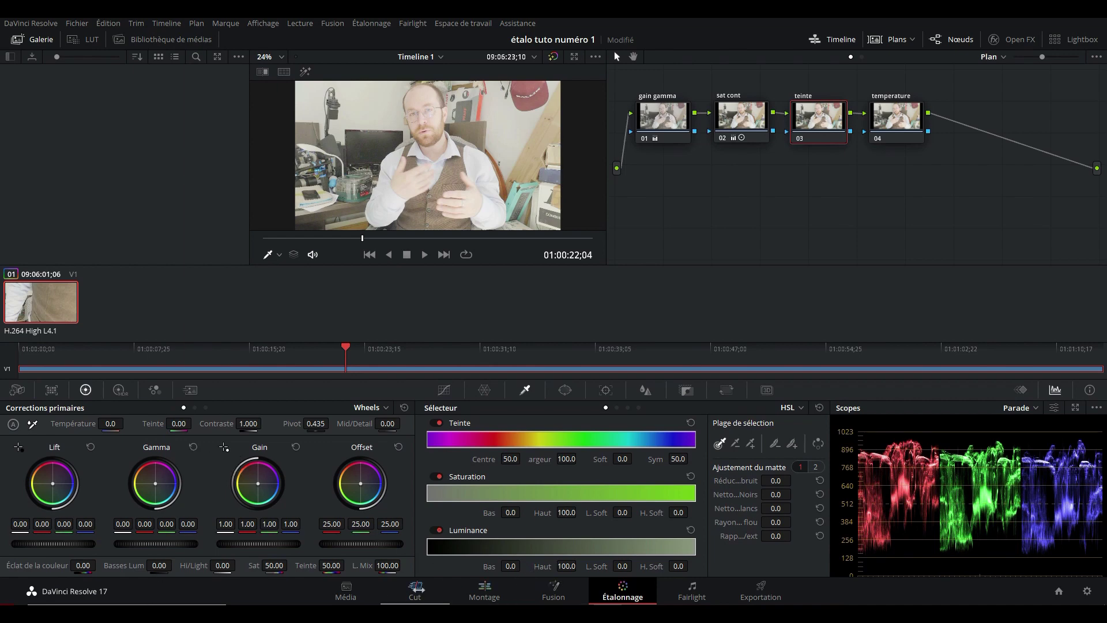
Inspect the clip on the Cut and Montage timelines, showing its full length, and return to the Étalonnage page
left_click(415, 592)
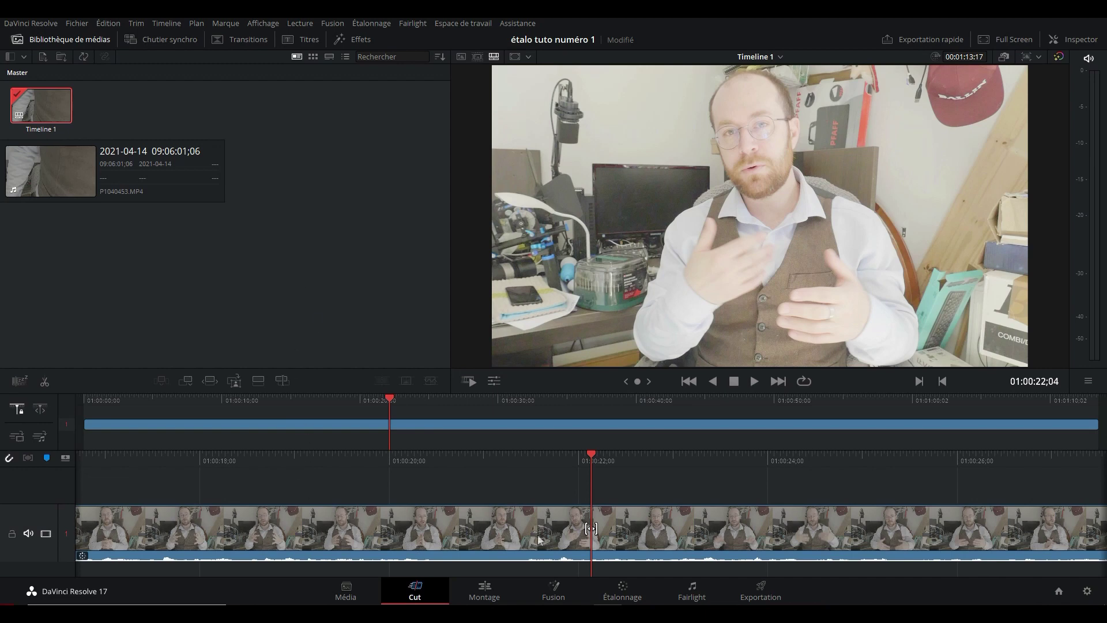
right_click(424, 497)
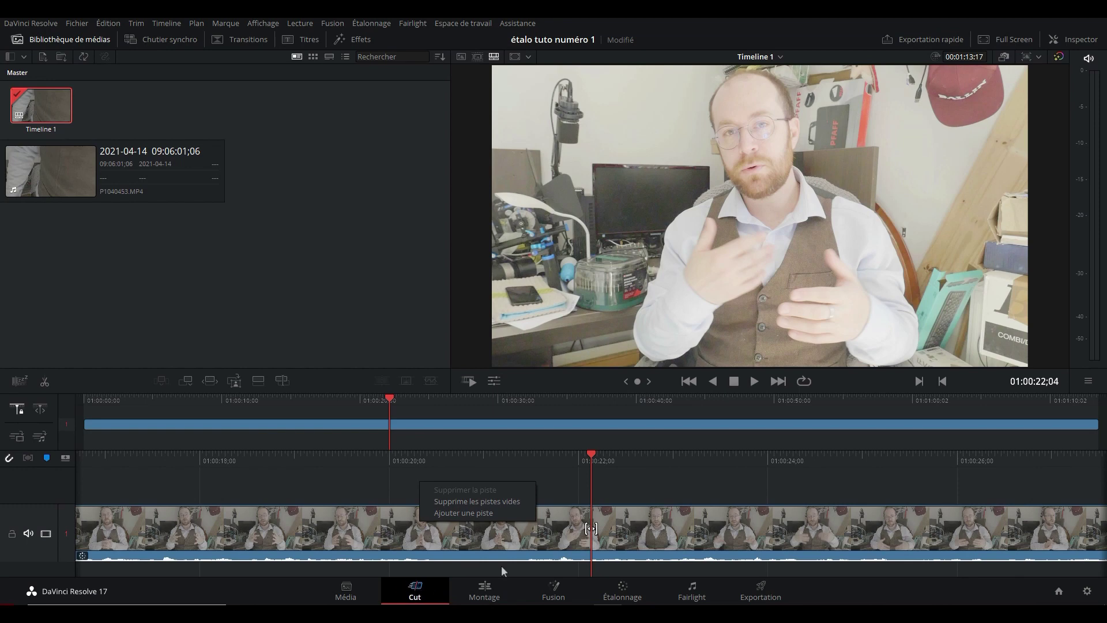
left_click(487, 598)
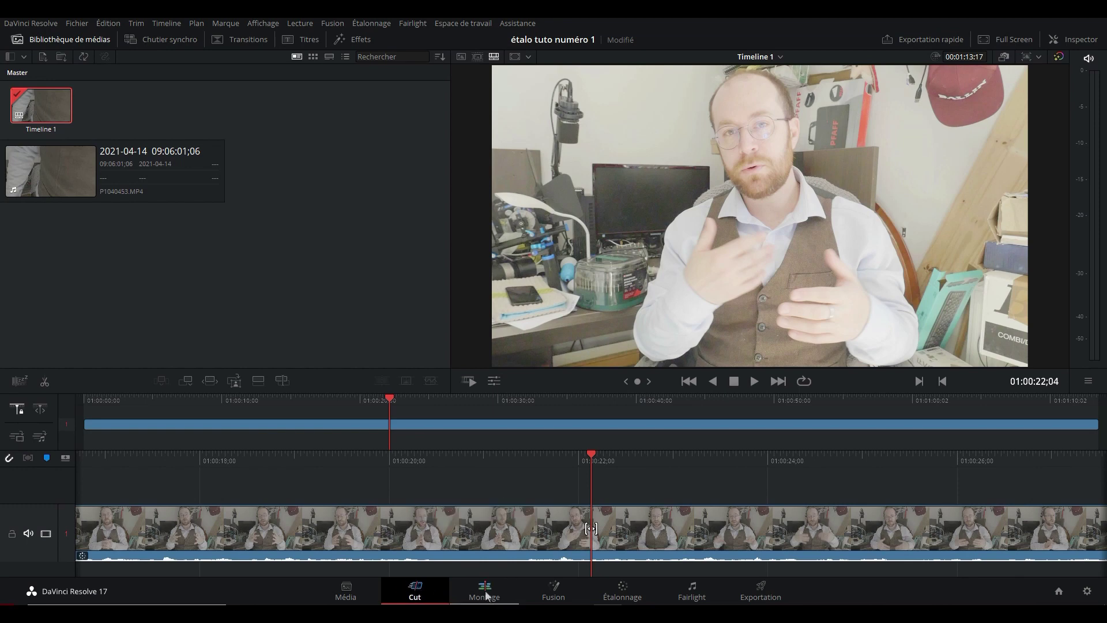
left_click(486, 595)
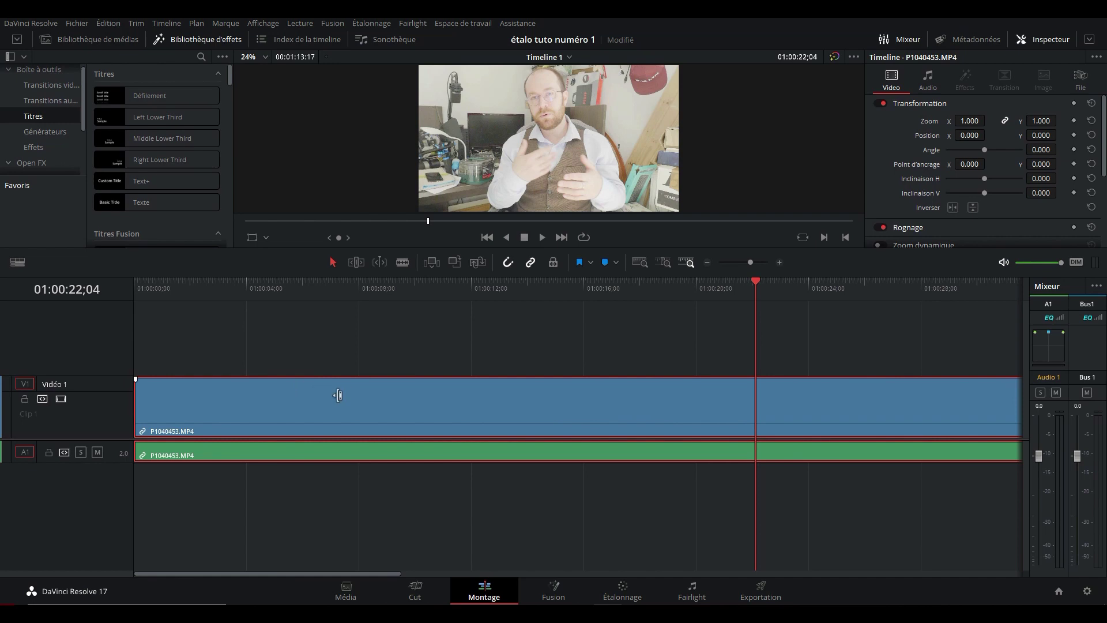
mouse_move(751, 262)
left_mouse_down()
mouse_move(732, 263)
mouse_move(742, 263)
left_mouse_up()
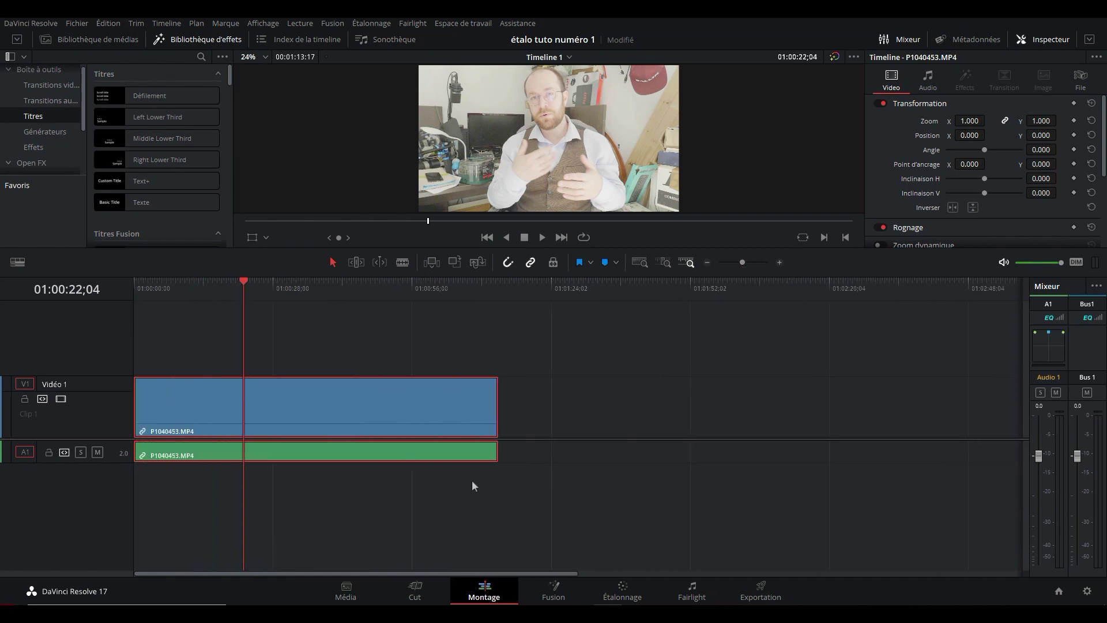
left_click(621, 593)
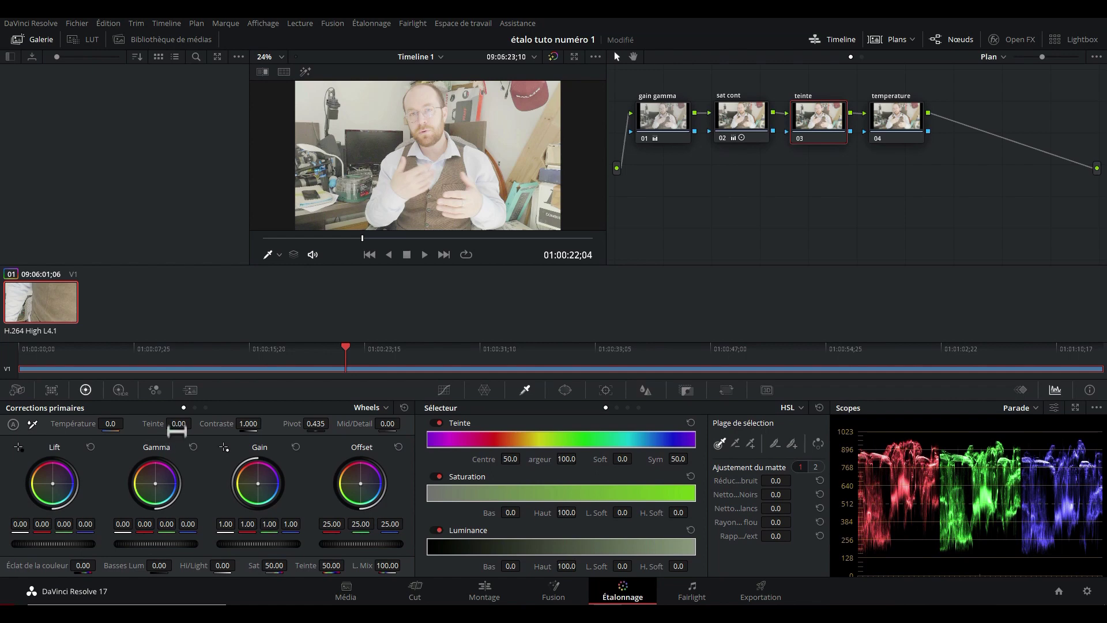
On the teinte node, try the tint at 100.00 and bring it back to about 4.00
mouse_move(178, 425)
left_mouse_down()
mouse_move(167, 425)
mouse_move(195, 422)
left_mouse_up()
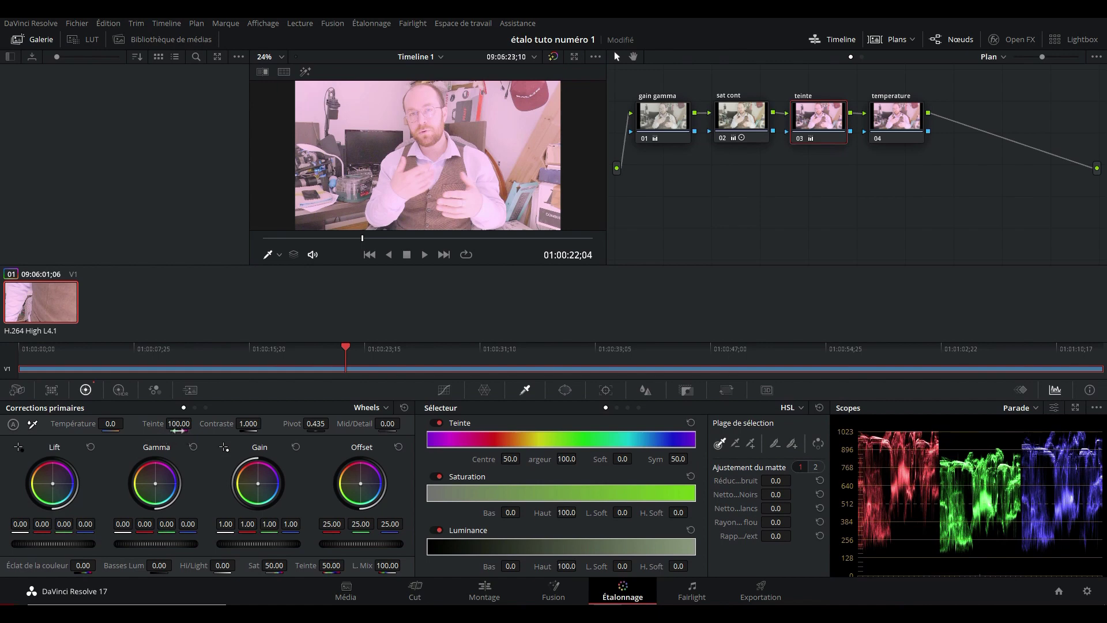
left_click_drag(187, 430, 139, 430)
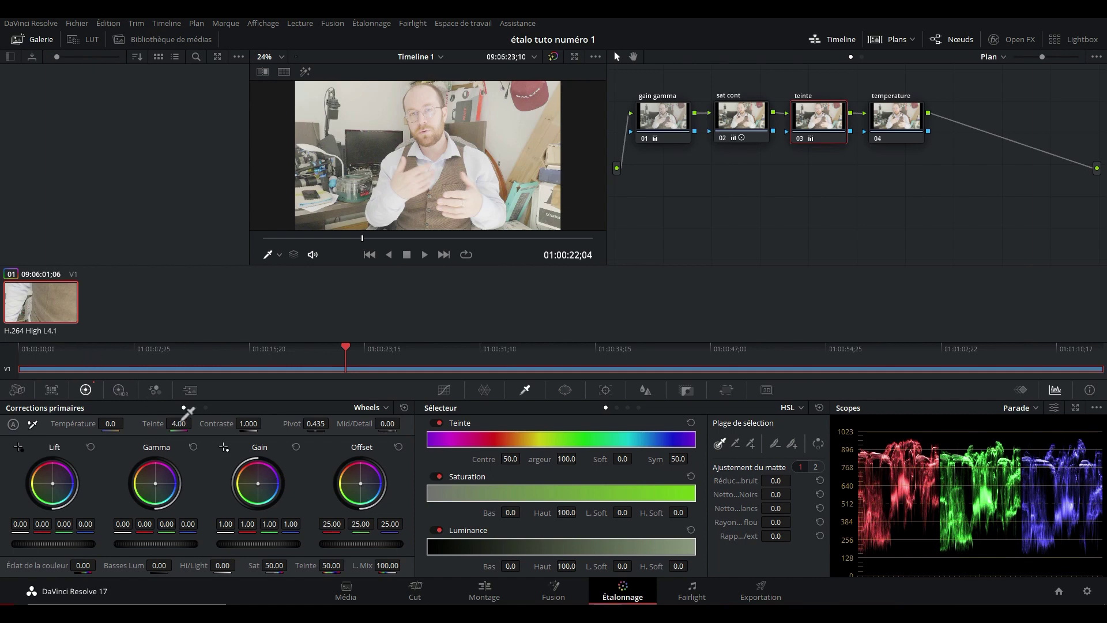
mouse_move(185, 422)
left_mouse_down()
mouse_move(161, 423)
mouse_move(195, 424)
left_mouse_up()
On the temperature node, try a cold temperature of -2980, set it to 960.0, and check the image in the enlarged viewer
left_click(897, 138)
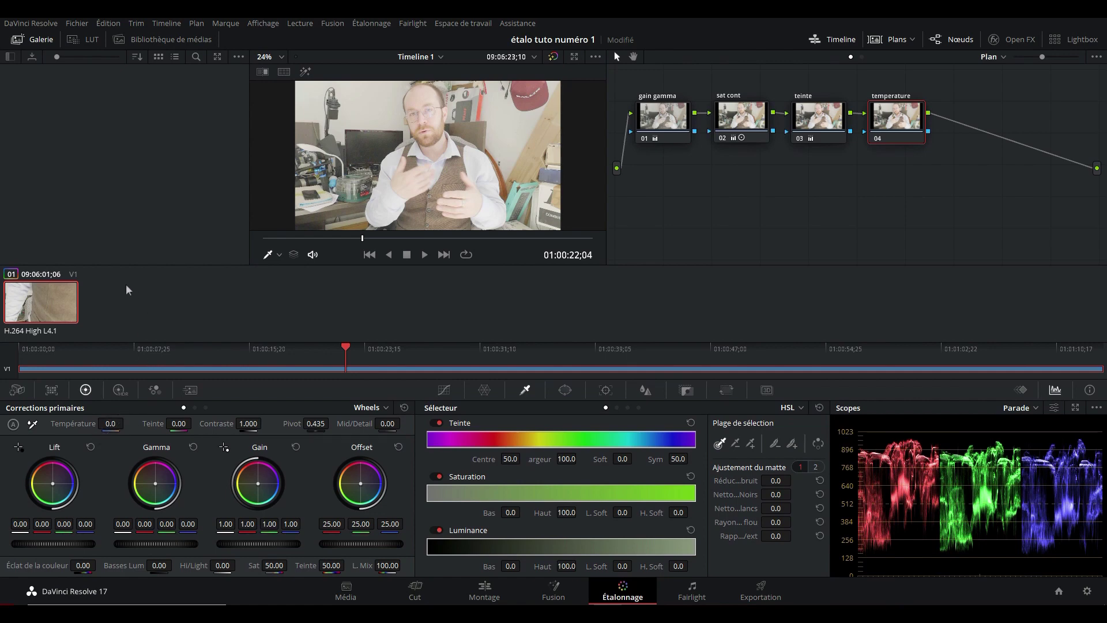
left_click_drag(113, 418, 127, 423)
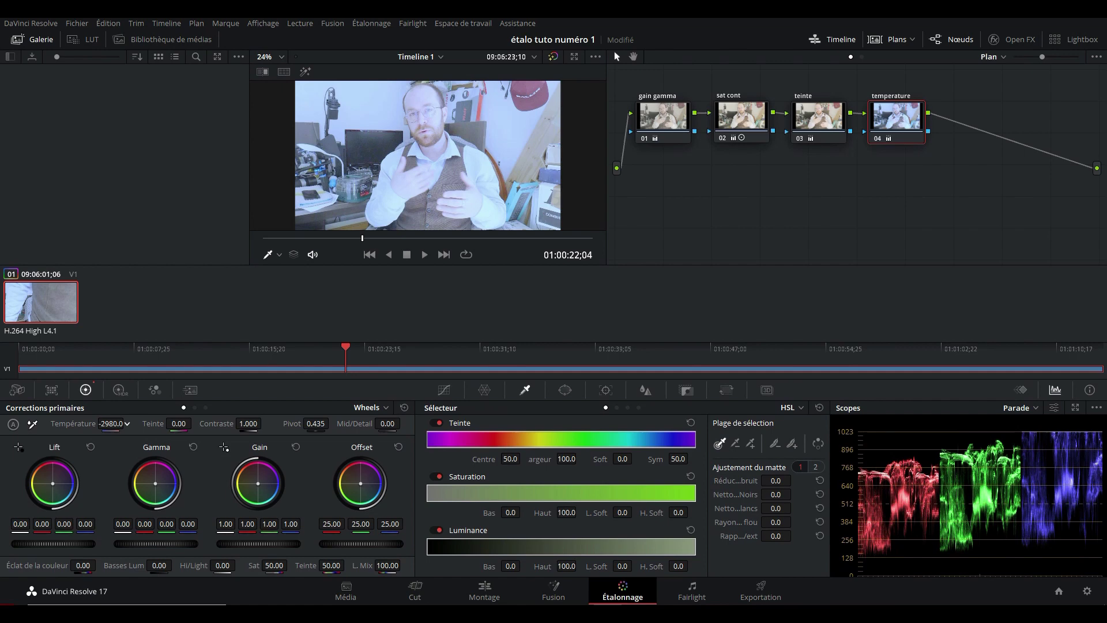
left_click_drag(127, 424, 127, 423)
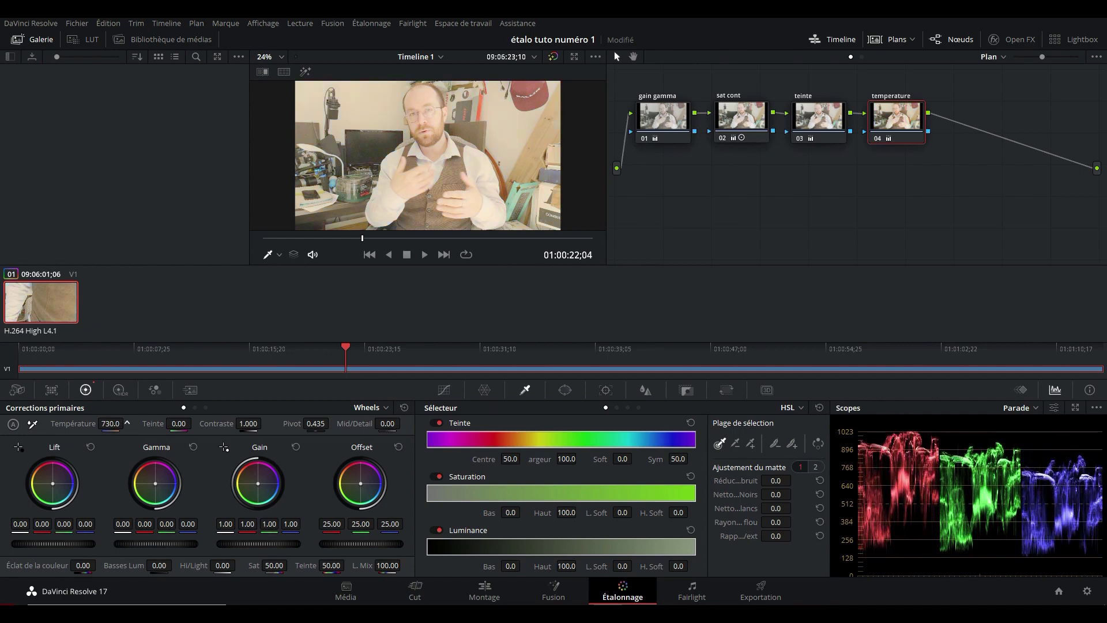
left_click_drag(127, 423, 127, 423)
left_click_drag(111, 424, 128, 424)
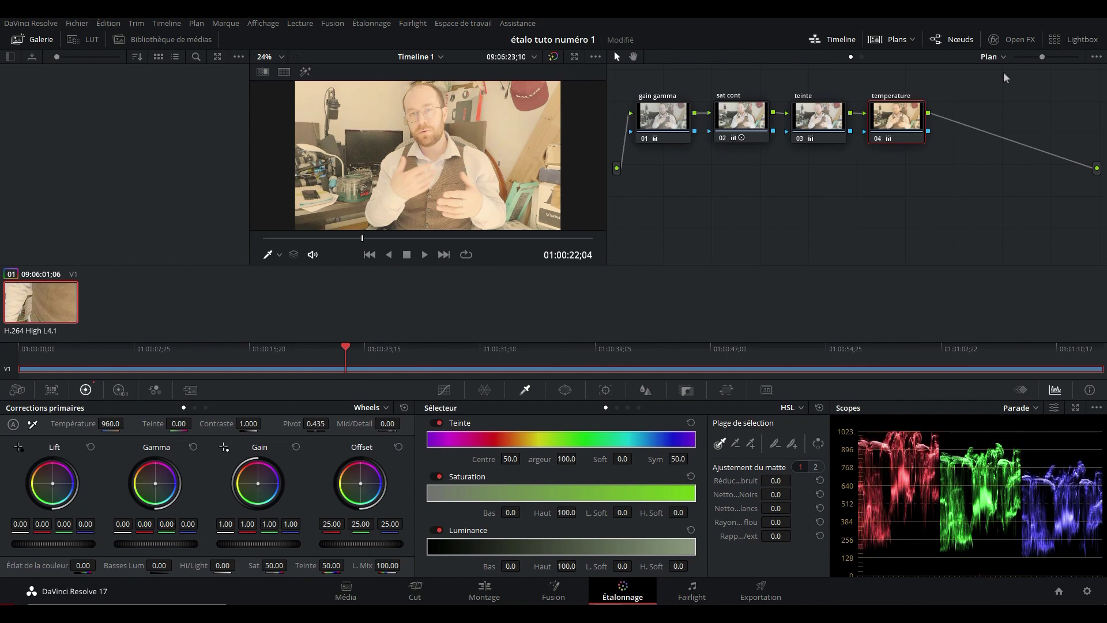
left_click(575, 57)
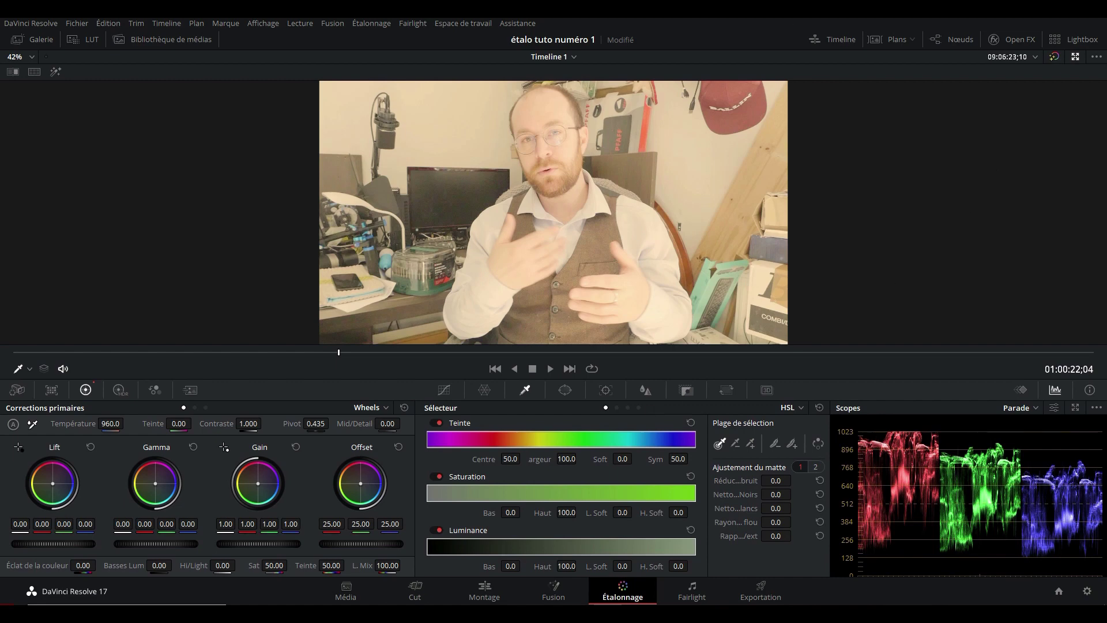
left_click(1076, 57)
On the gain gamma node, lower the gamma to 0.06 and the gain to 1.31, check the frame at 01:00:36,26, and save the project
left_click(663, 110)
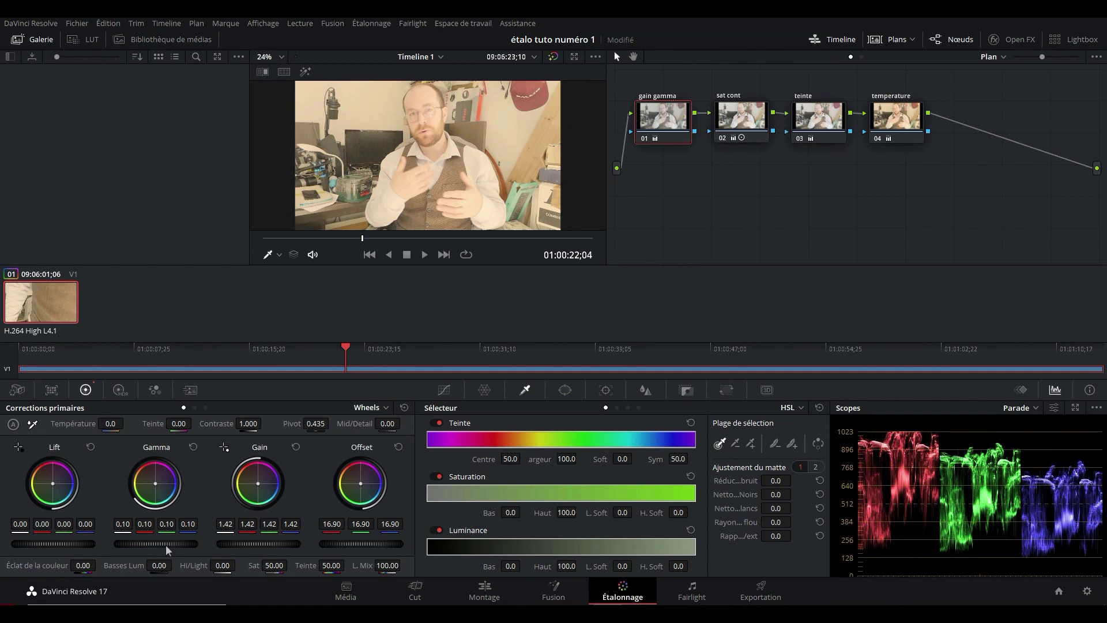
left_click_drag(166, 543, 156, 544)
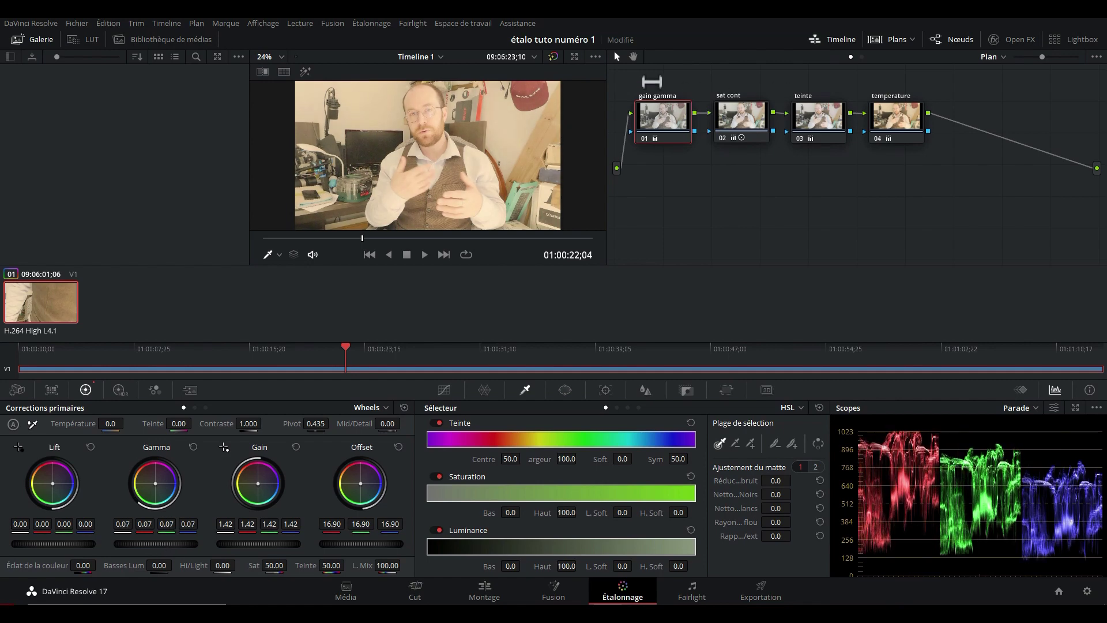
left_click(575, 57)
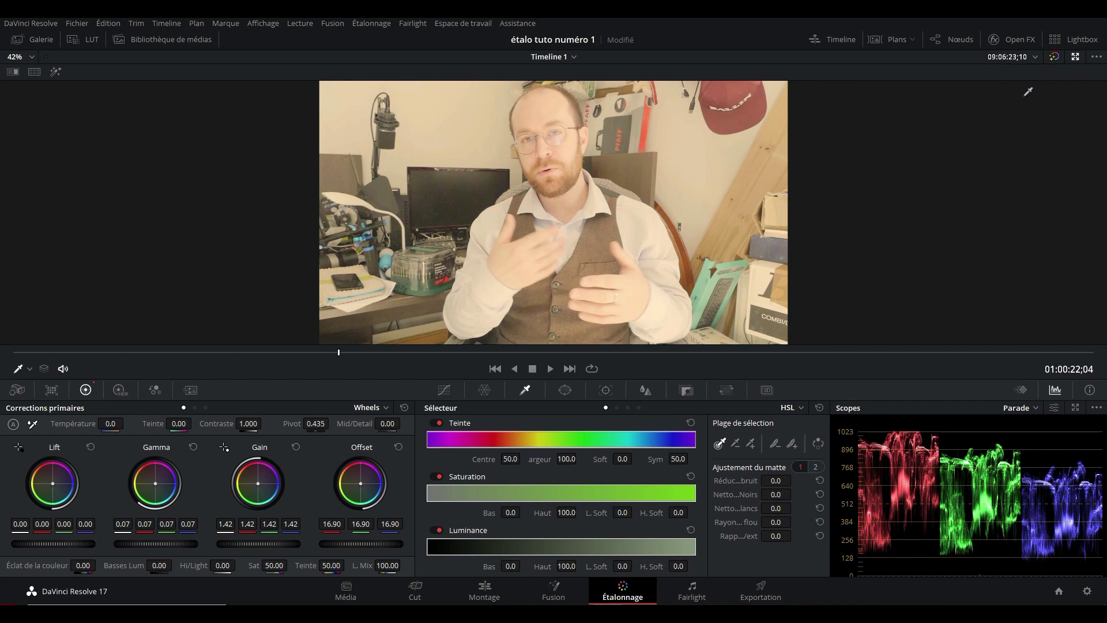
left_click(1076, 57)
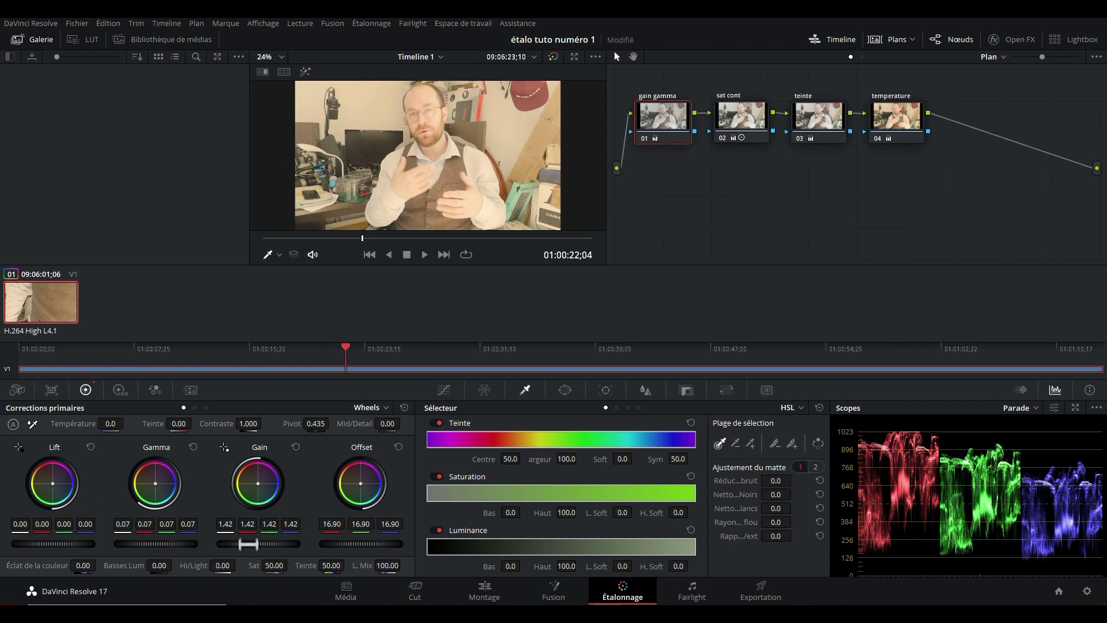
left_click_drag(143, 541, 117, 543)
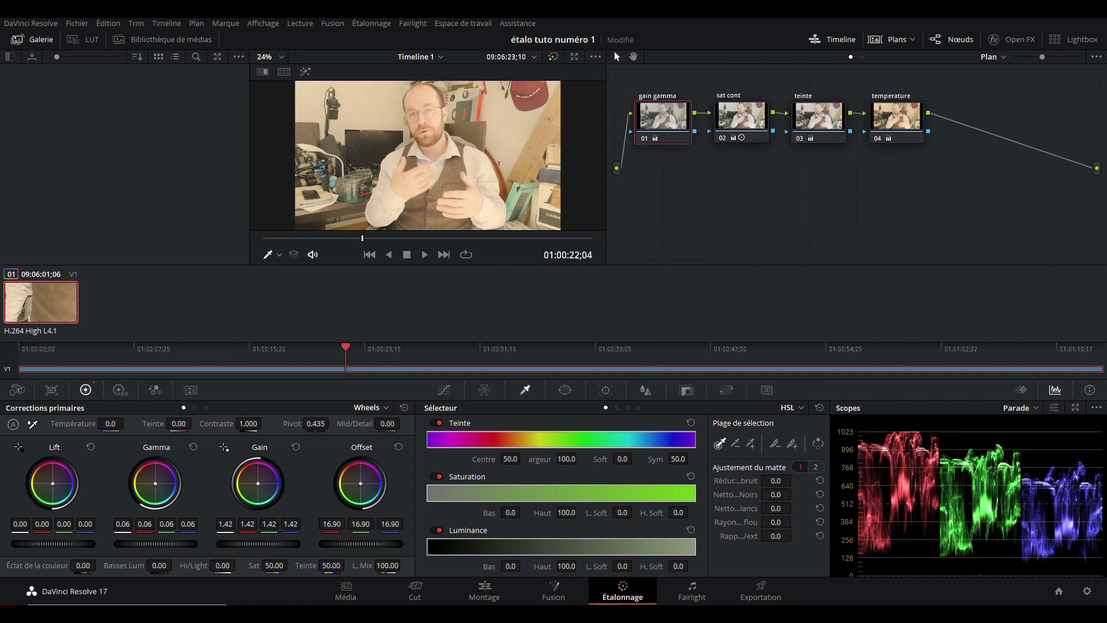
mouse_move(258, 544)
left_mouse_down()
mouse_move(247, 544)
mouse_move(294, 544)
mouse_move(241, 544)
left_mouse_up()
left_click_drag(363, 238, 428, 271)
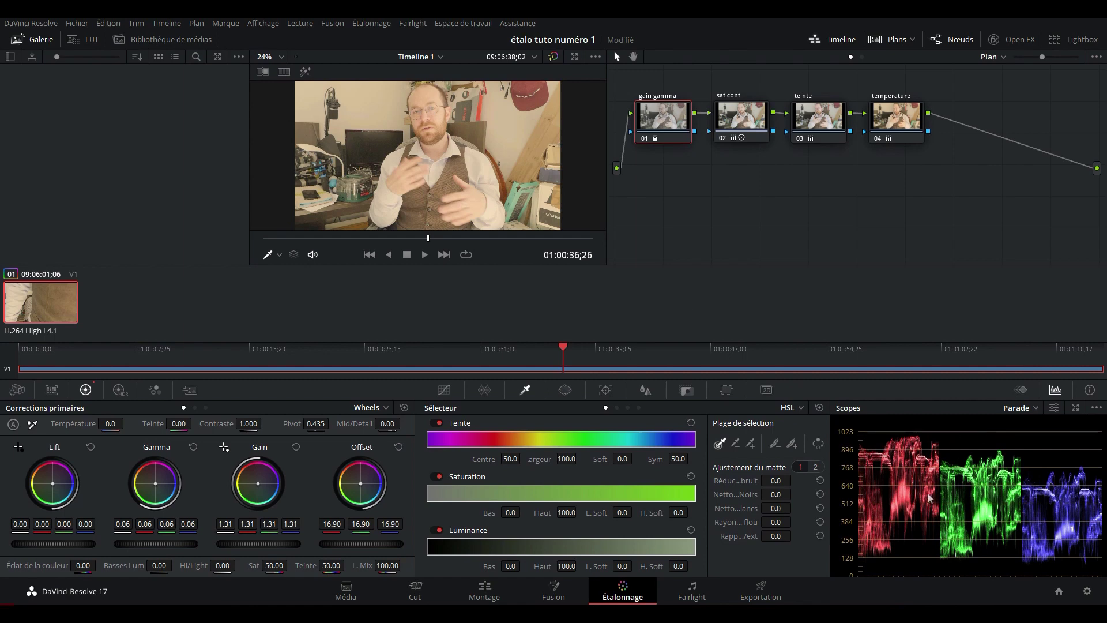
key("ctrl+s")
Spread the sat cont, teinte and temperature nodes apart in the node graph and save the project
left_click_drag(744, 136, 788, 212)
left_click_drag(819, 146, 909, 262)
left_click_drag(897, 119, 1026, 203)
scroll(927, 178, "down", 2)
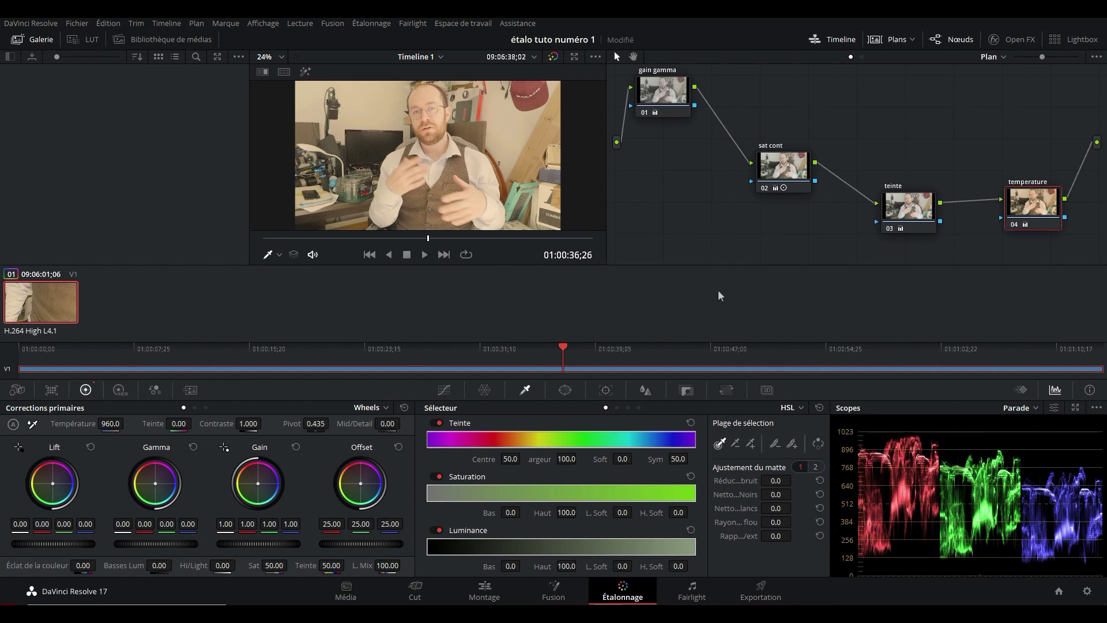
key("ctrl+s")
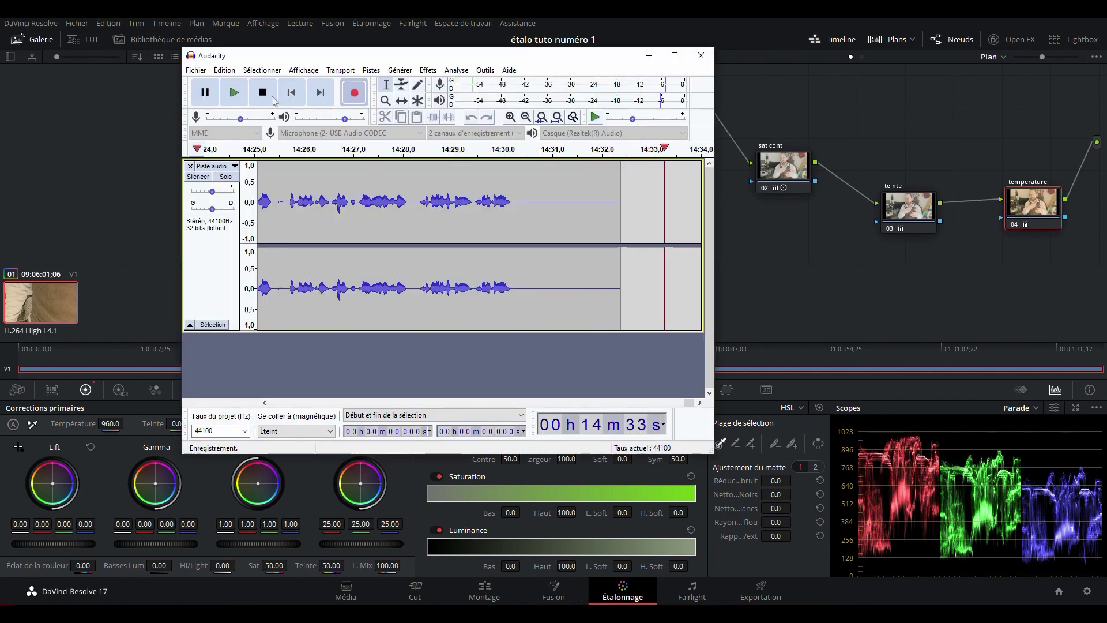
key("space")
key("alt+Tab")
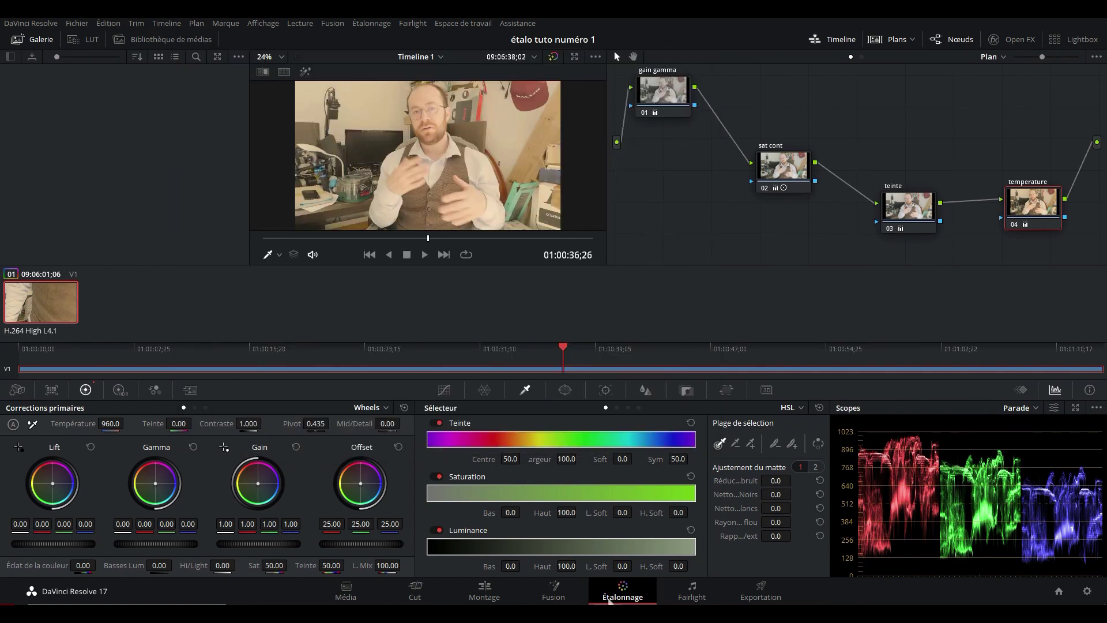
key("F9")
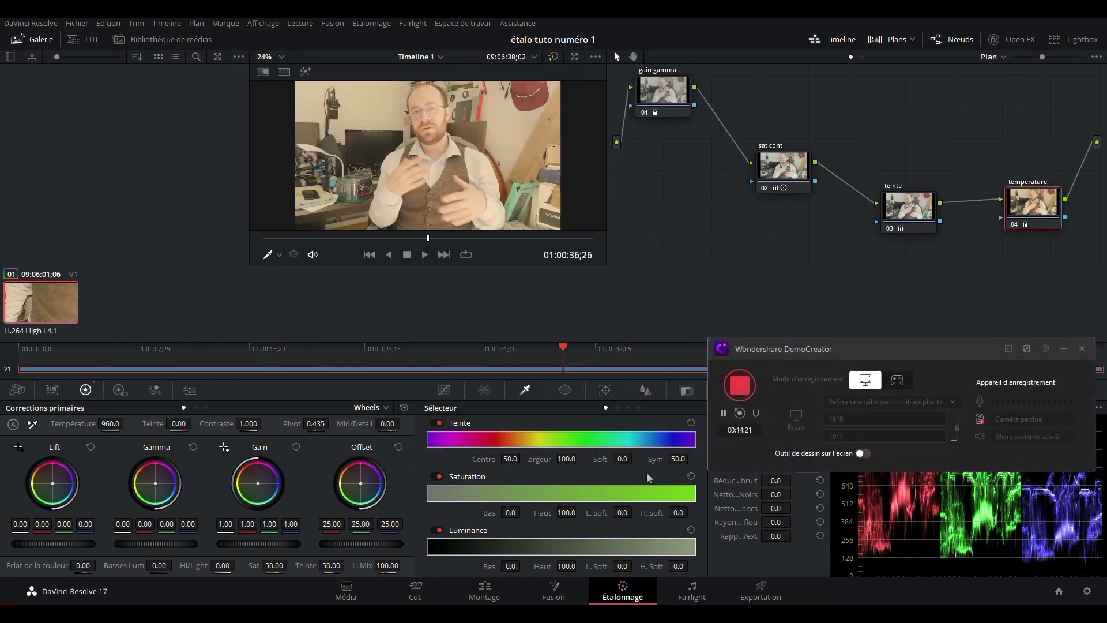